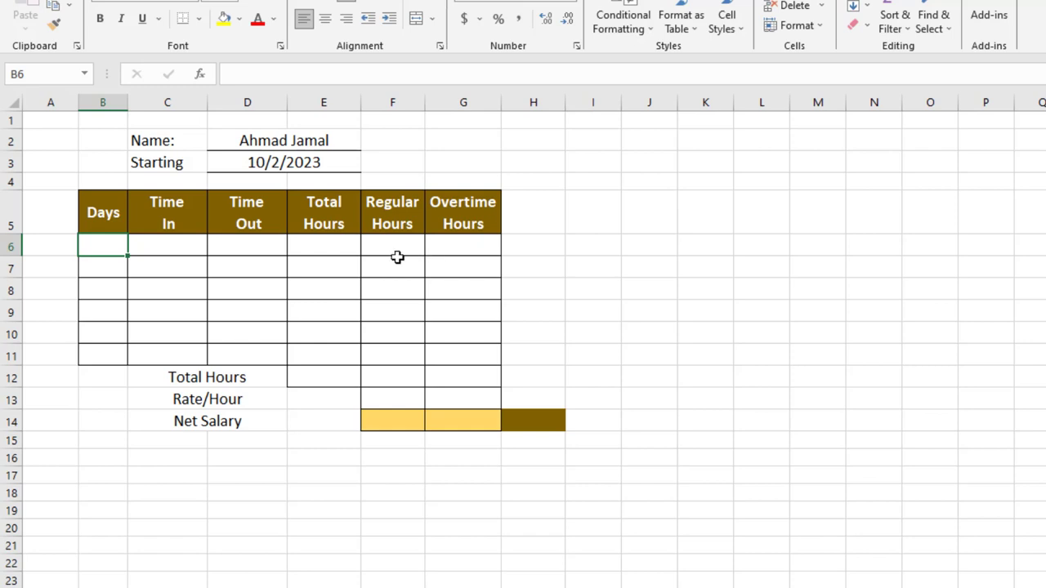
Step: Review the timesheet column headings, the employee name entry and the 10/2/2023 starting date
left_click(111, 226)
left_click(172, 223)
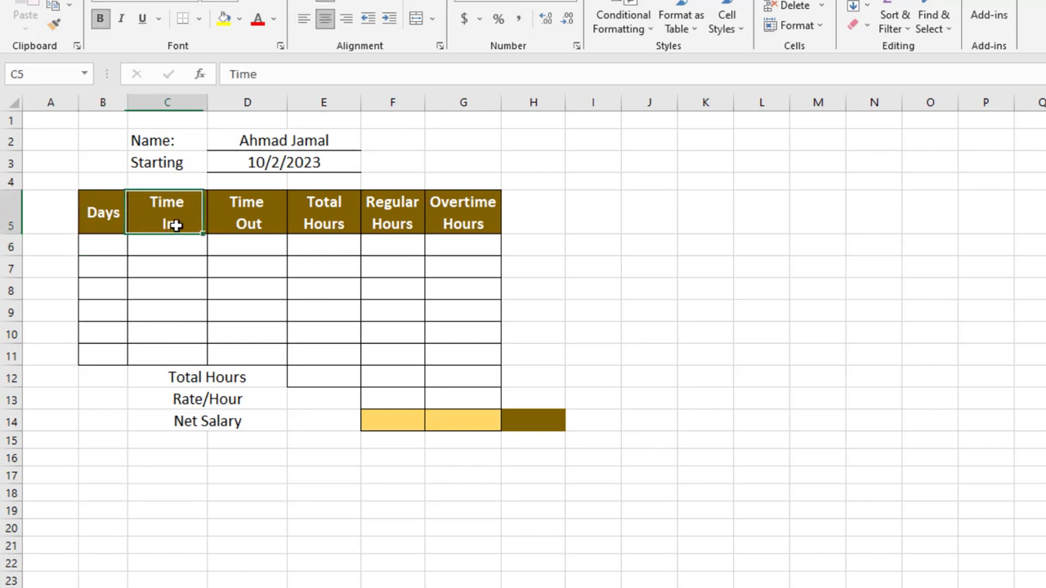
left_click(242, 225)
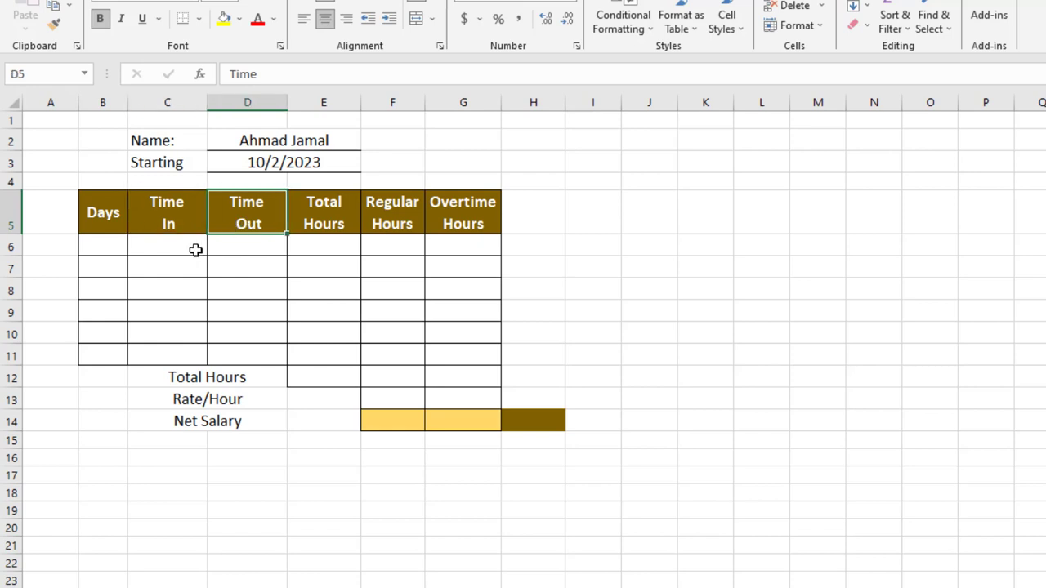
left_click(316, 219)
left_click(399, 213)
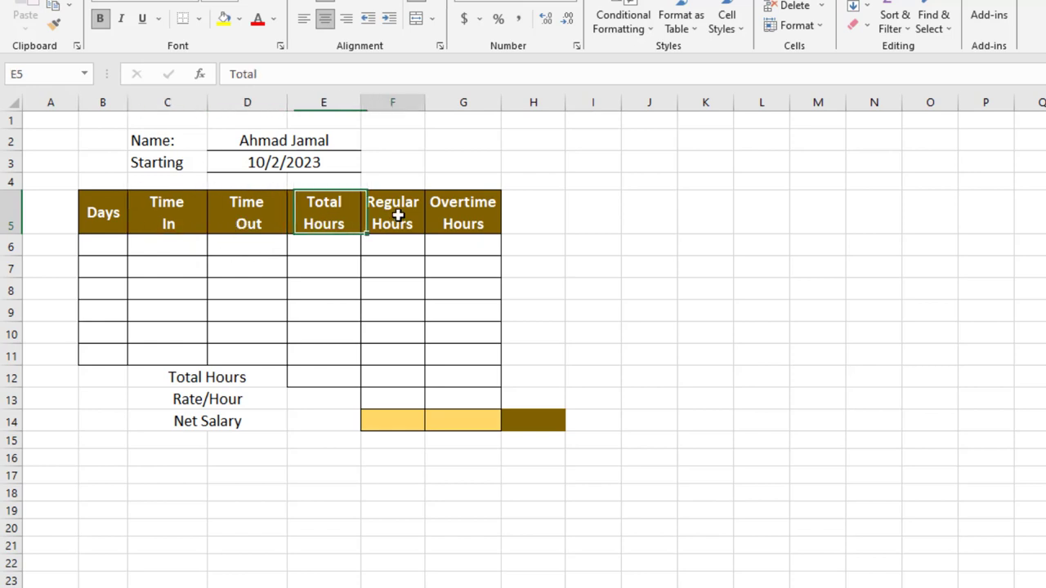
left_click(478, 226)
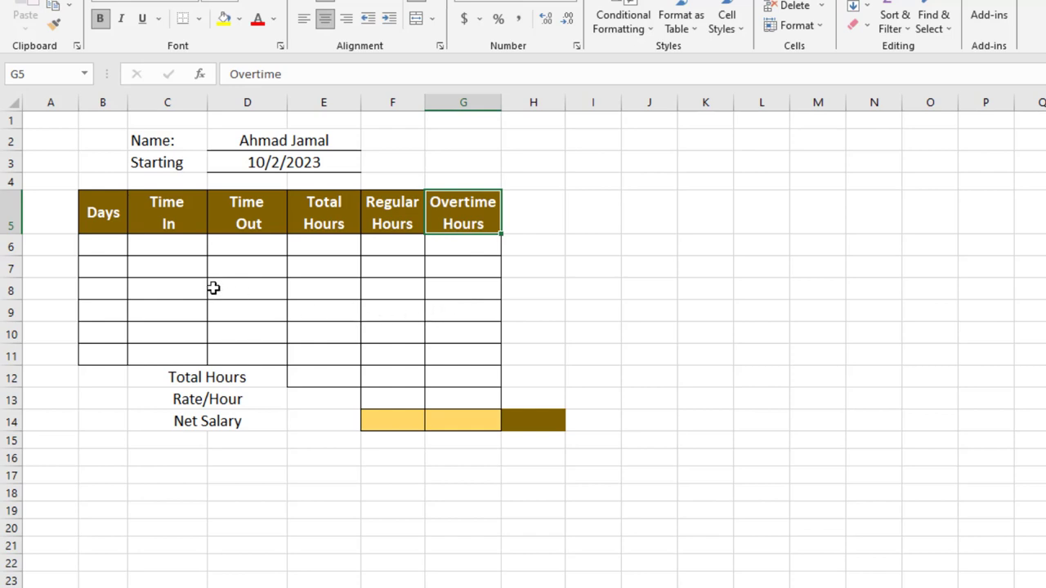
left_click(278, 142)
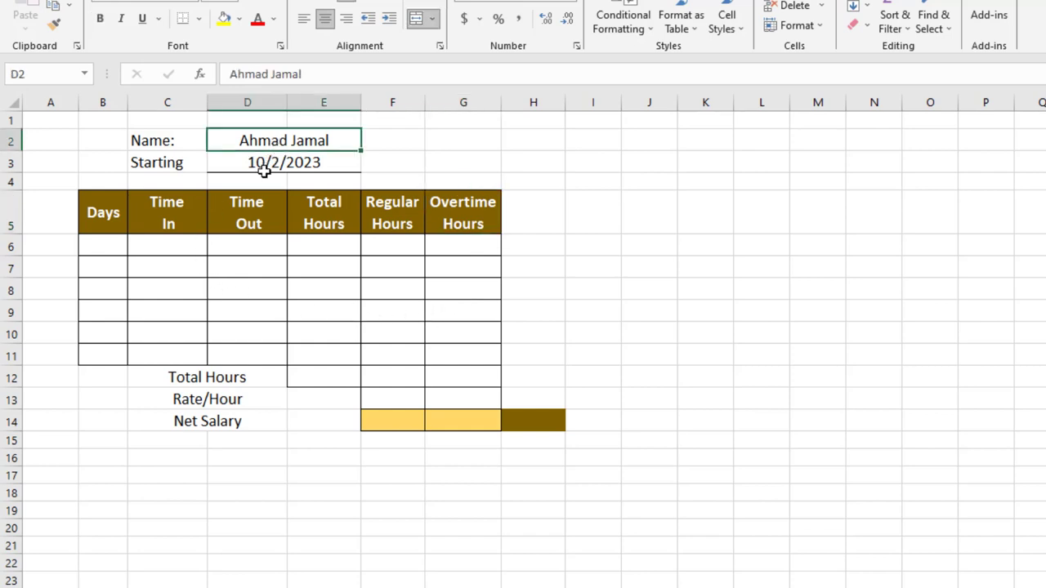
left_click(263, 168)
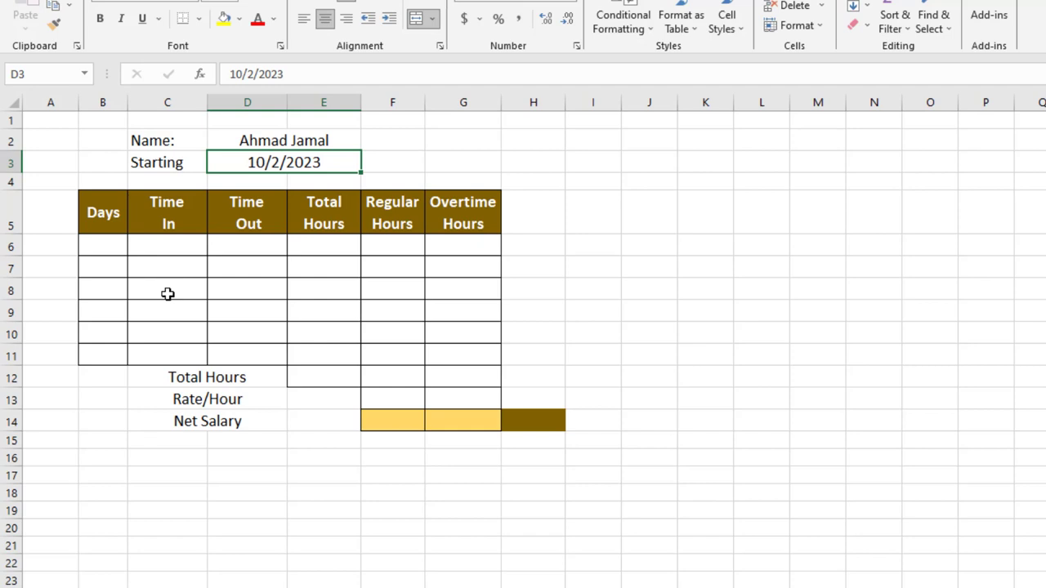
Step: Enter =D3 in B6 so the first day shows Mon
left_click(96, 256)
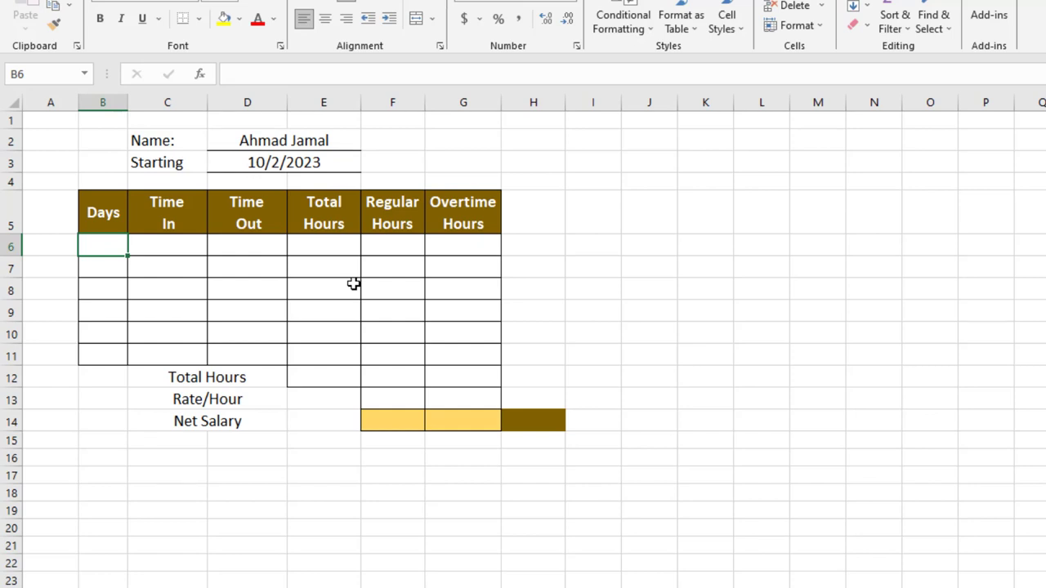
type("=")
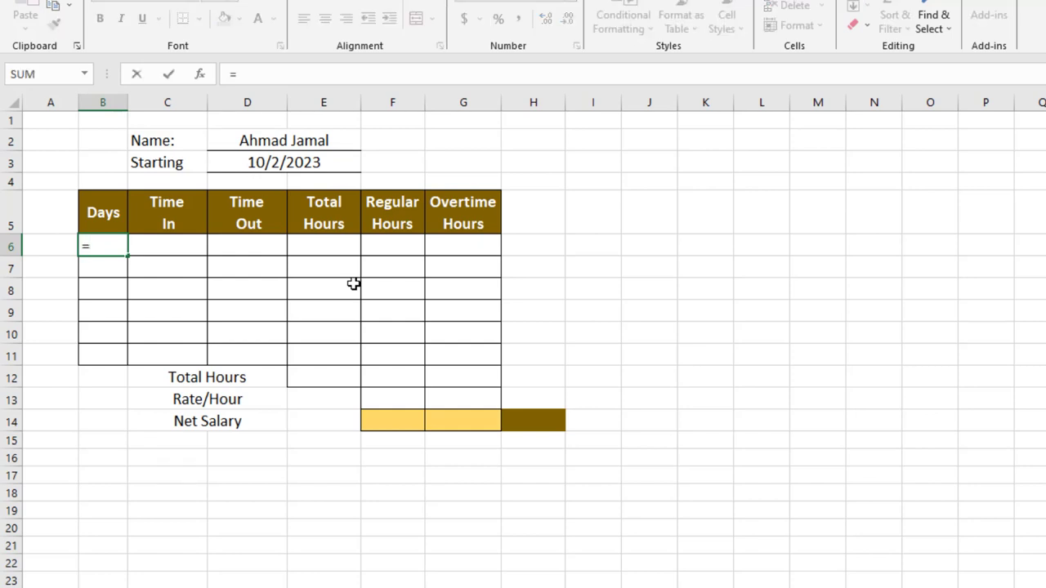
left_click(296, 163)
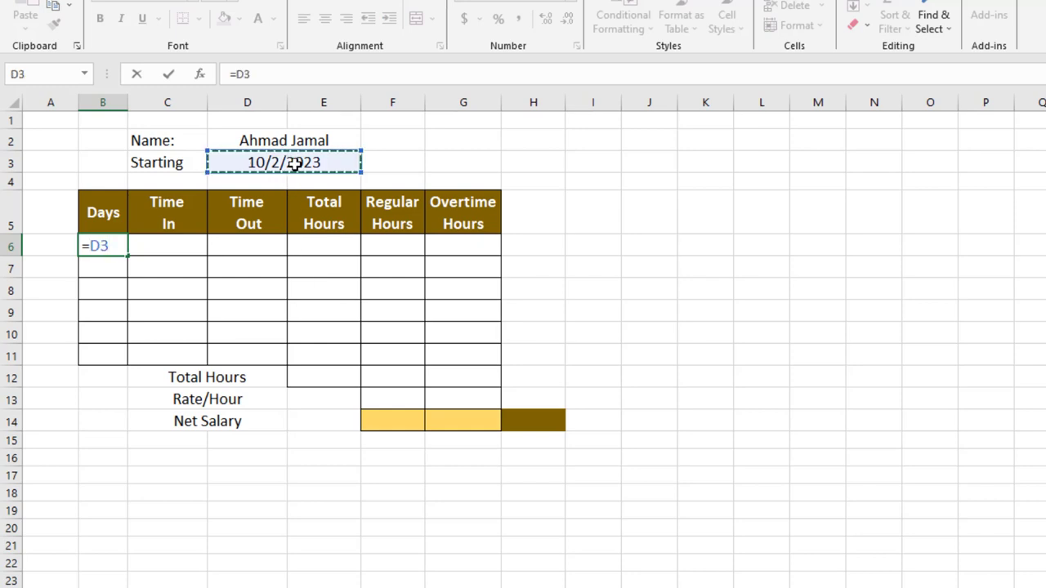
key("Return")
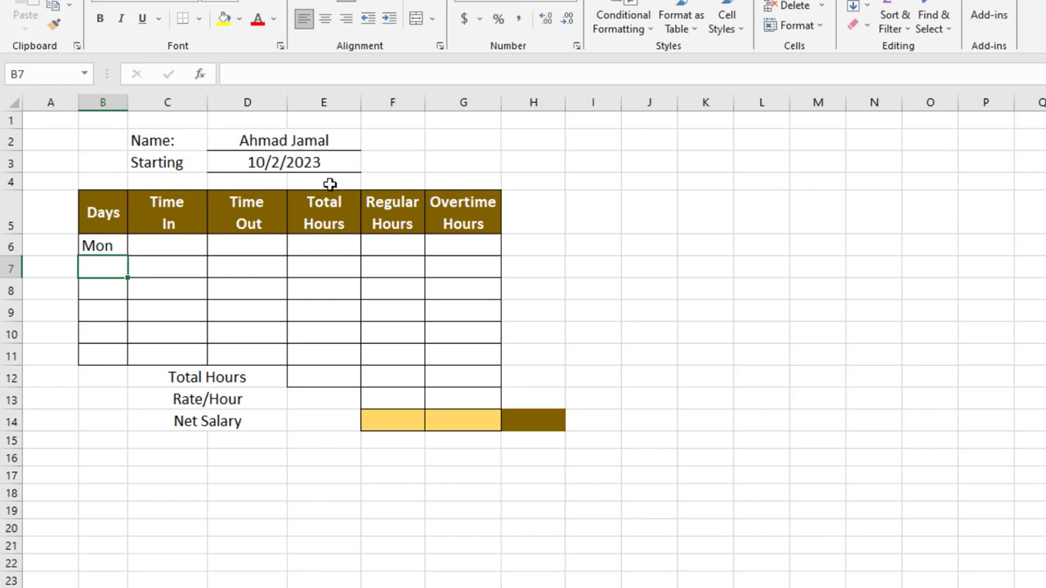
Step: Test a =D3 formula in spare cell G3, then delete it
left_click(442, 168)
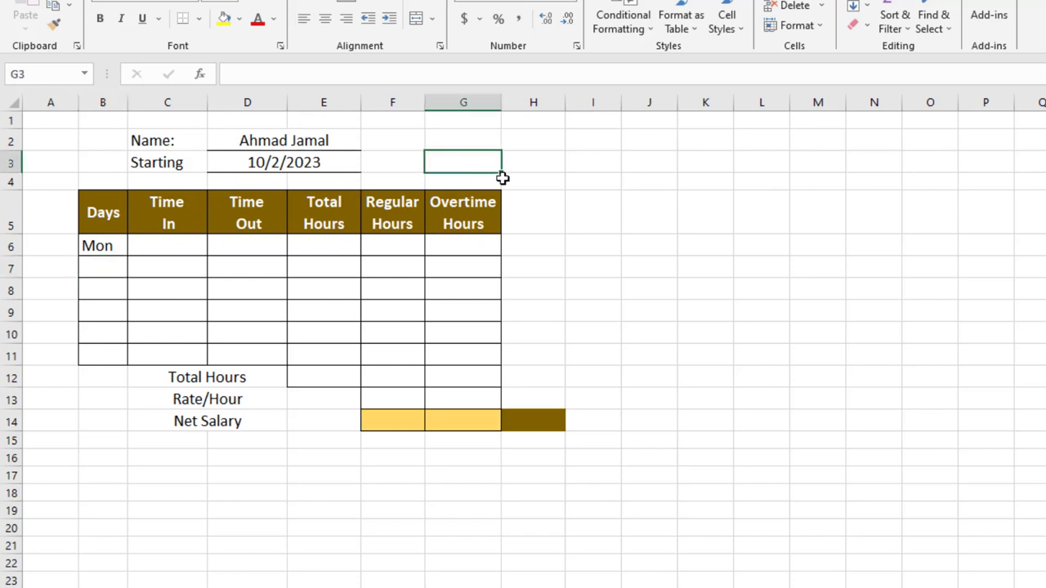
type("=")
left_click(328, 163)
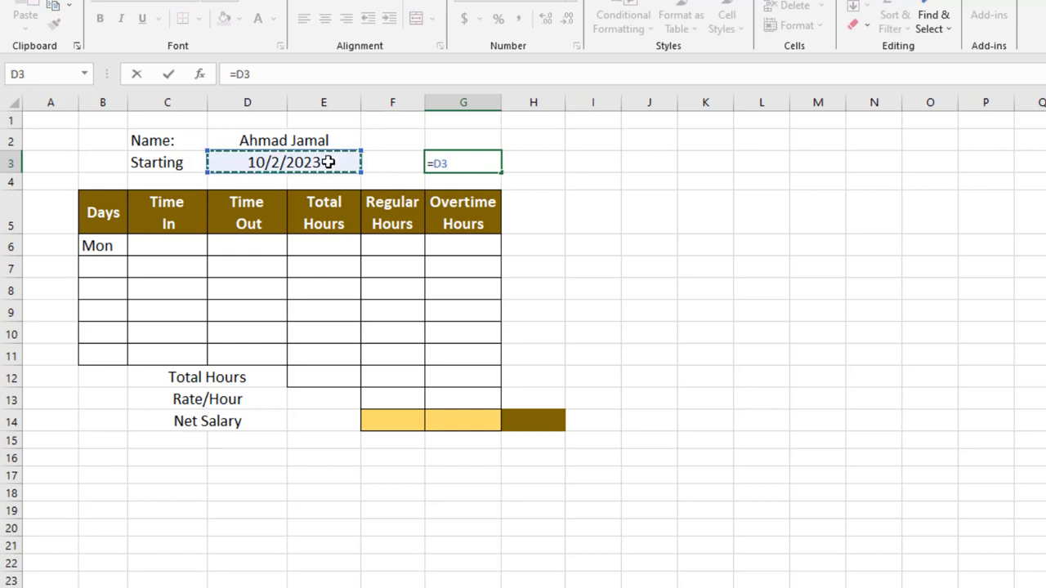
key("Return")
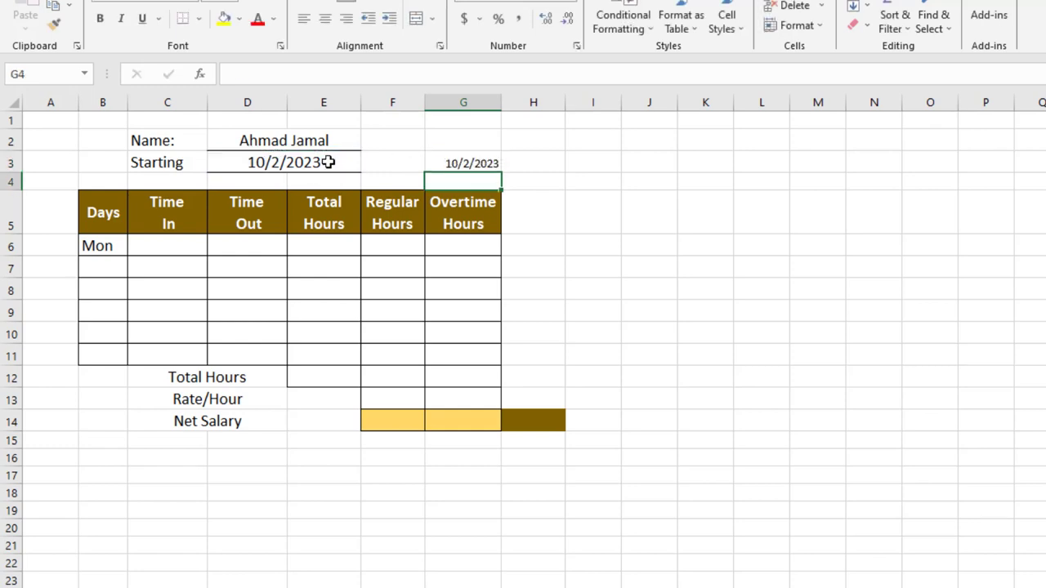
left_click(469, 164)
key("Delete")
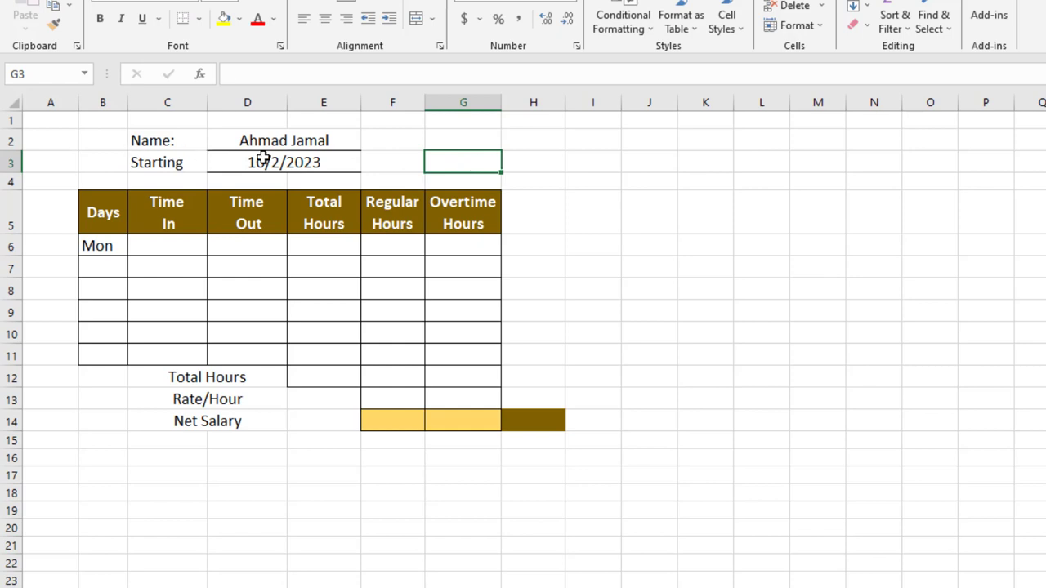
Step: Check the D3 and B6 cells, then select the Days cells B6:B11
left_click(263, 158)
left_click(116, 245)
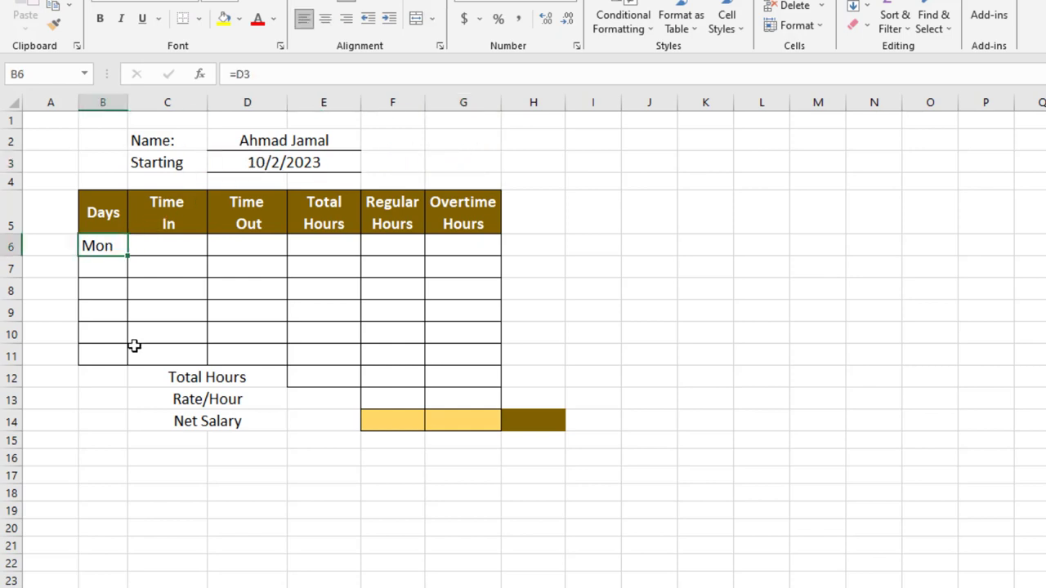
left_click(112, 331)
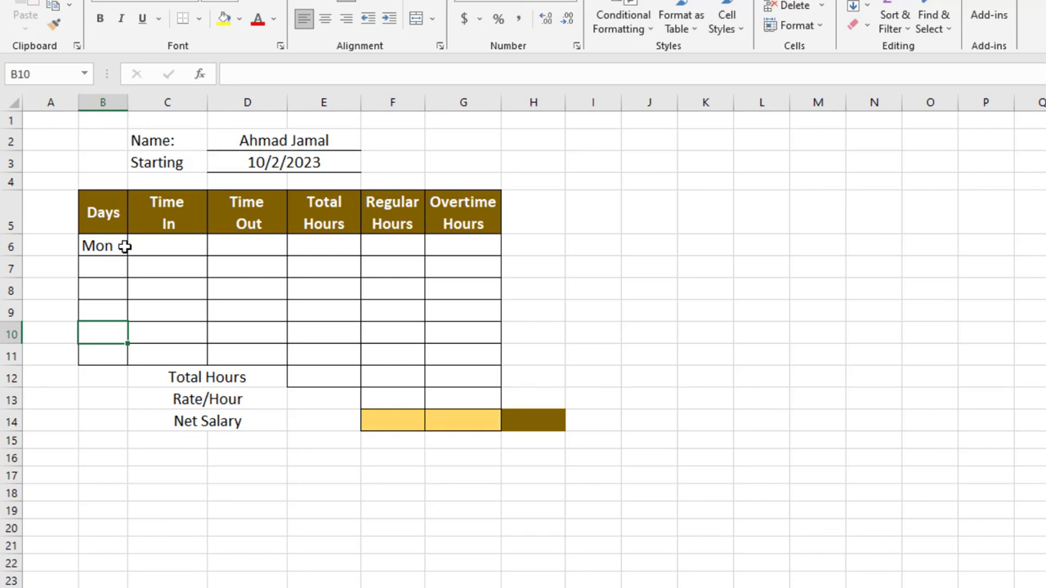
left_click_drag(123, 245, 113, 353)
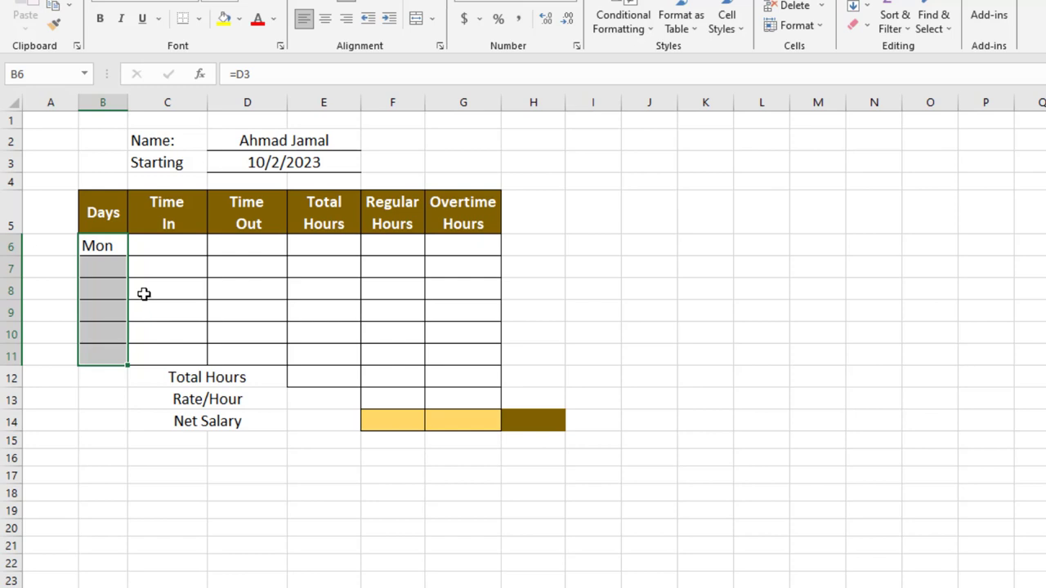
Step: Apply the custom ddd number format to B6:B11 so dates show as Mon
key("ctrl+1")
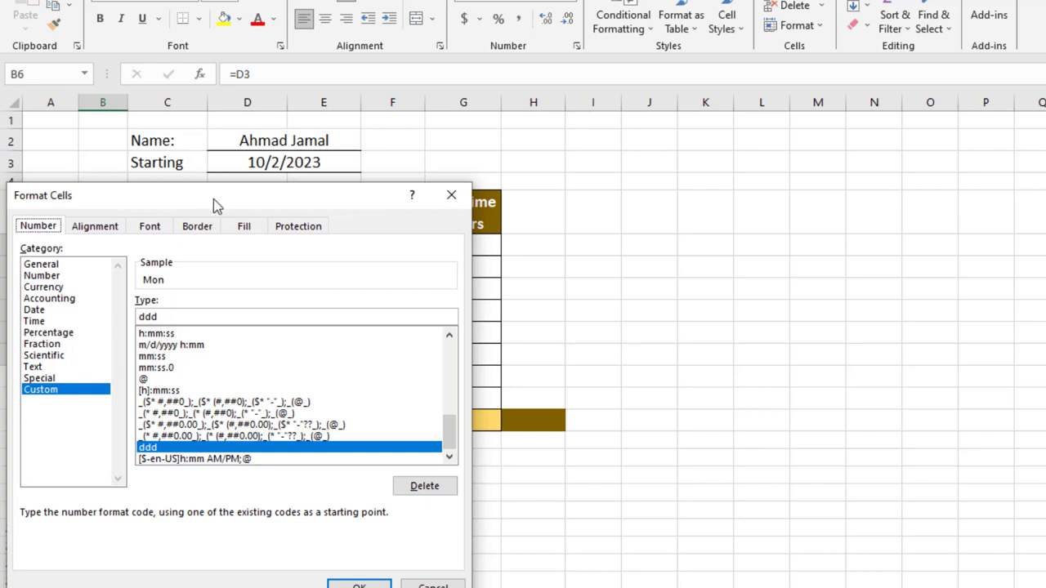
left_click_drag(213, 199, 239, 119)
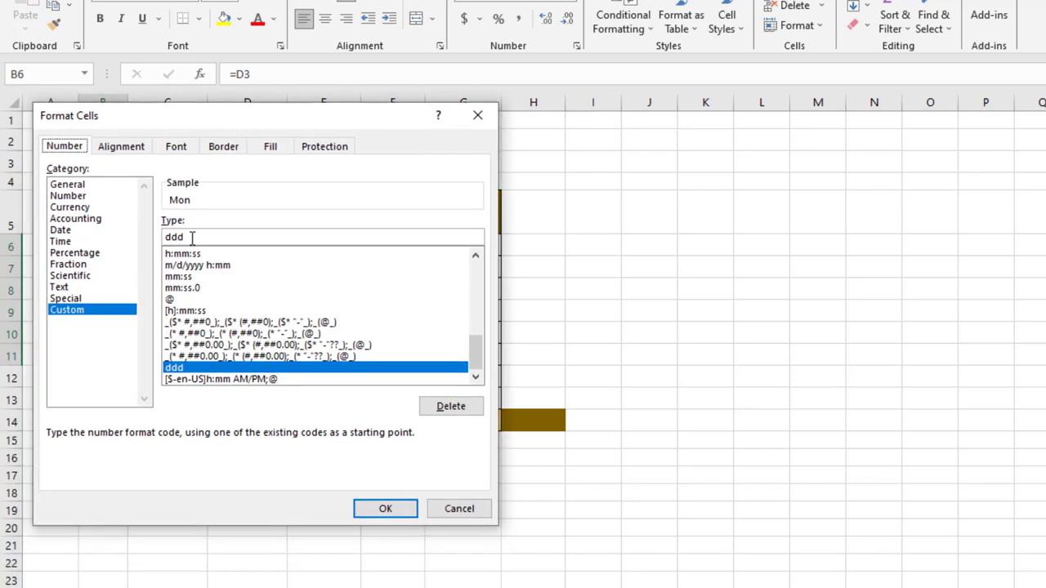
left_click(412, 512)
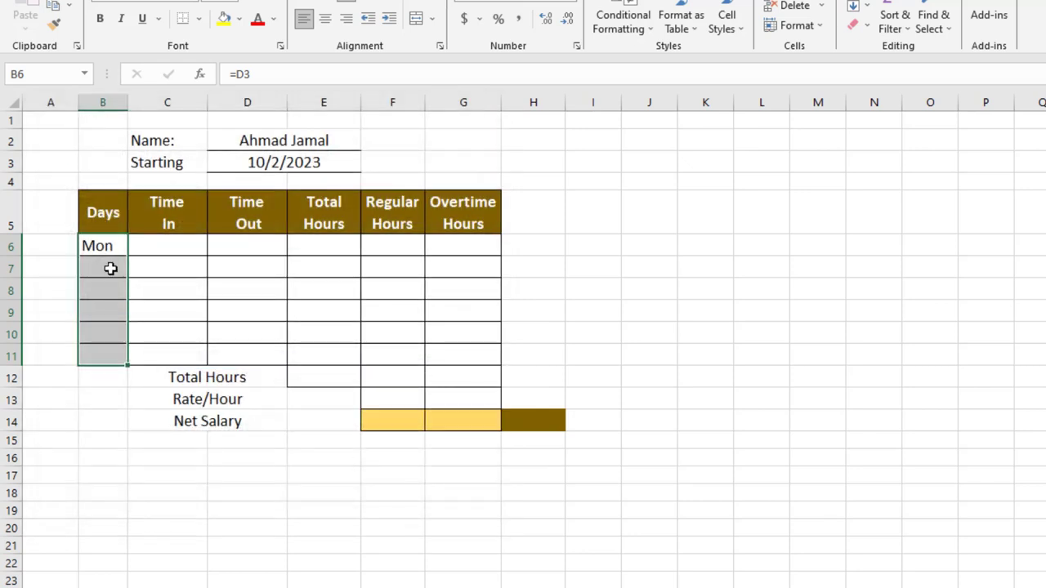
left_click(108, 267)
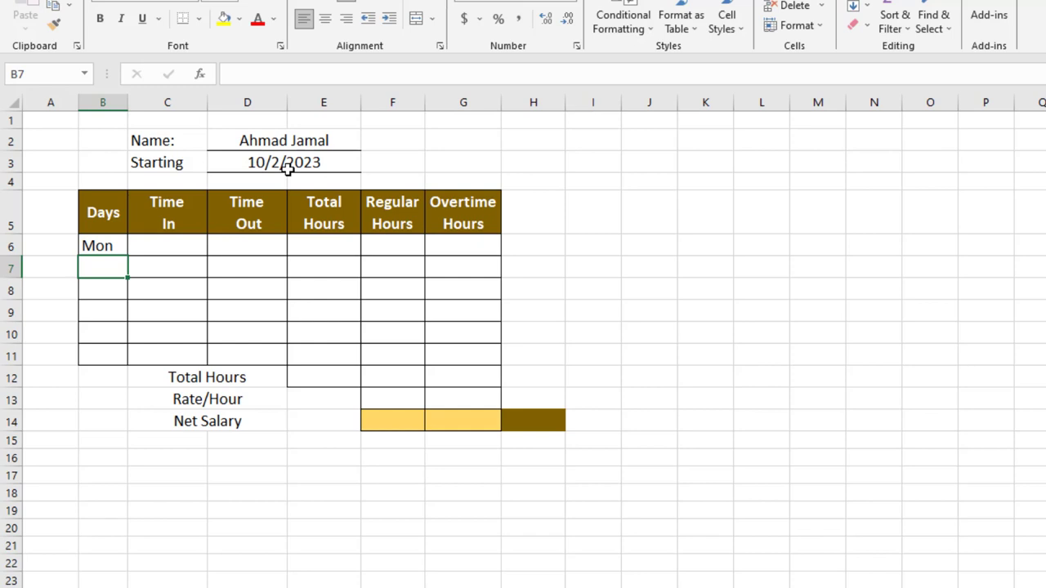
Step: Enter =B6+1 in B7 and fill it down to B11, giving Mon through Sat
left_click(113, 248)
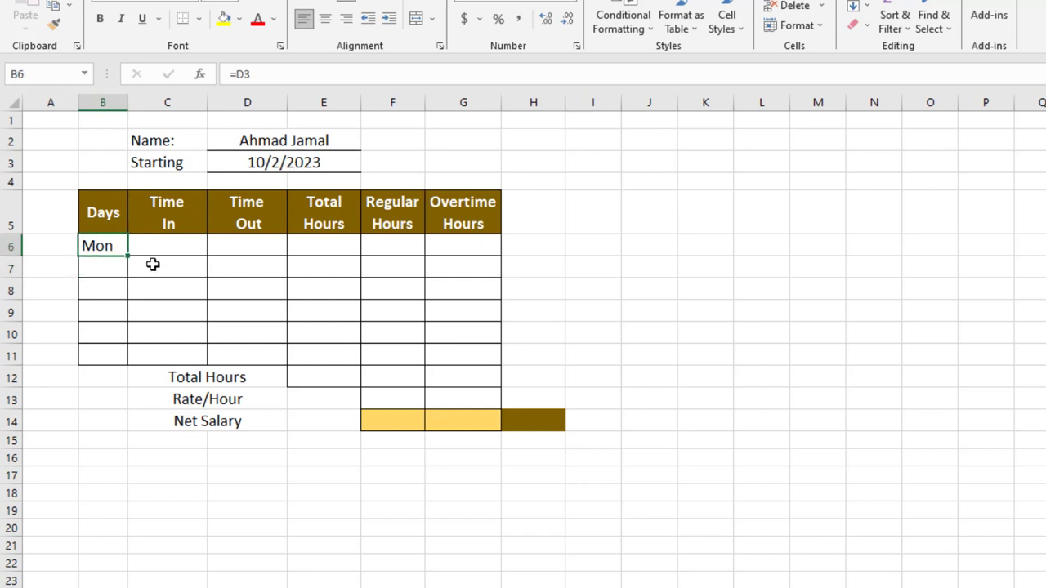
left_click(115, 271)
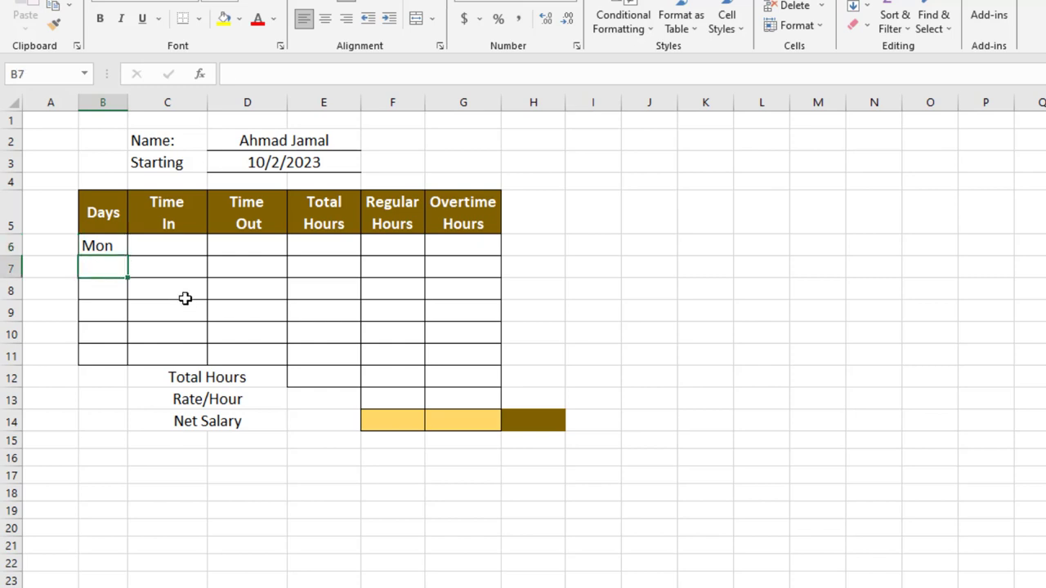
type("=")
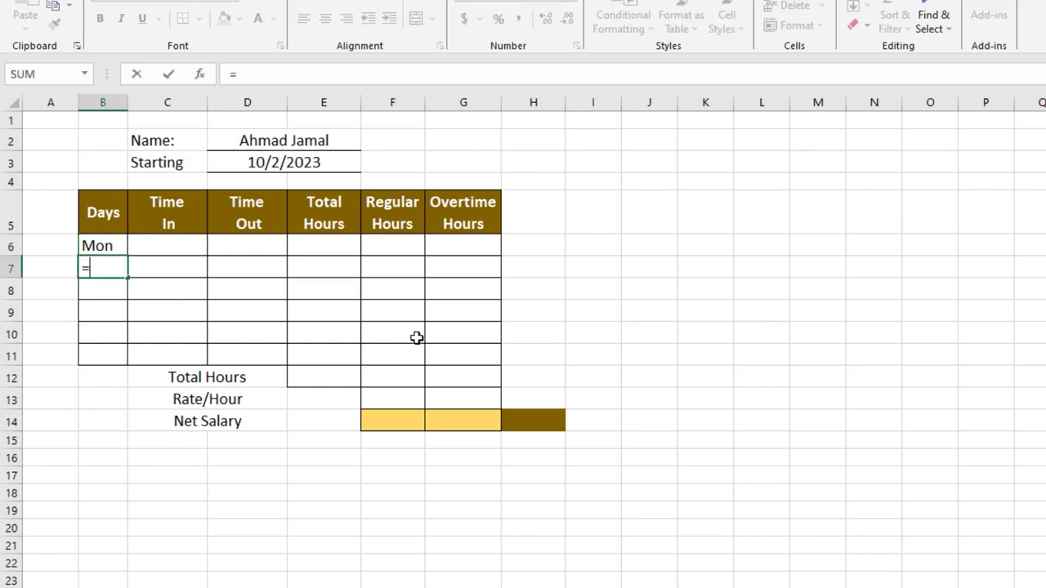
left_click(118, 244)
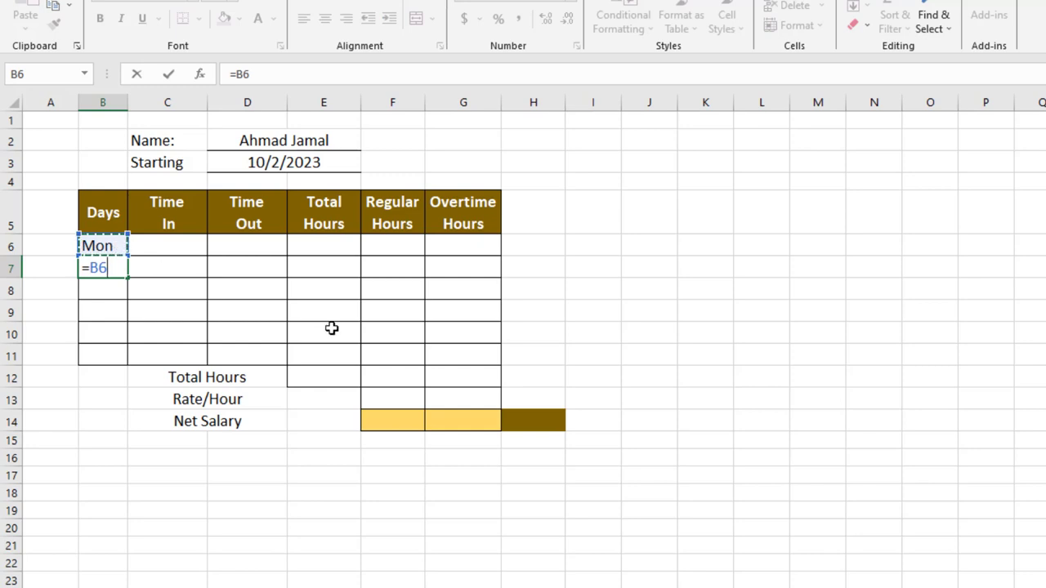
type("+1")
key("Return")
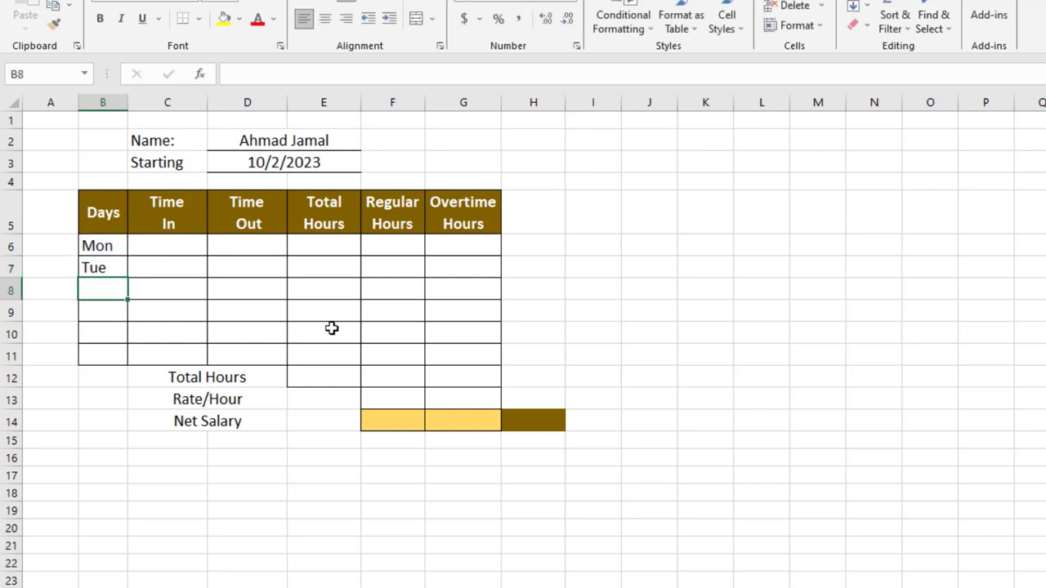
left_click(97, 269)
left_click_drag(127, 278, 139, 357)
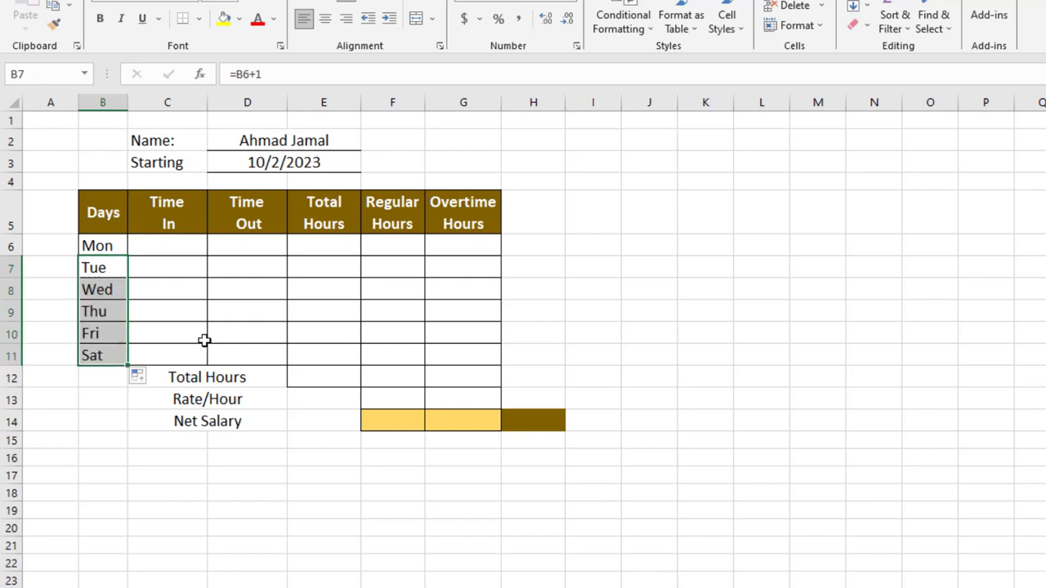
left_click(180, 245)
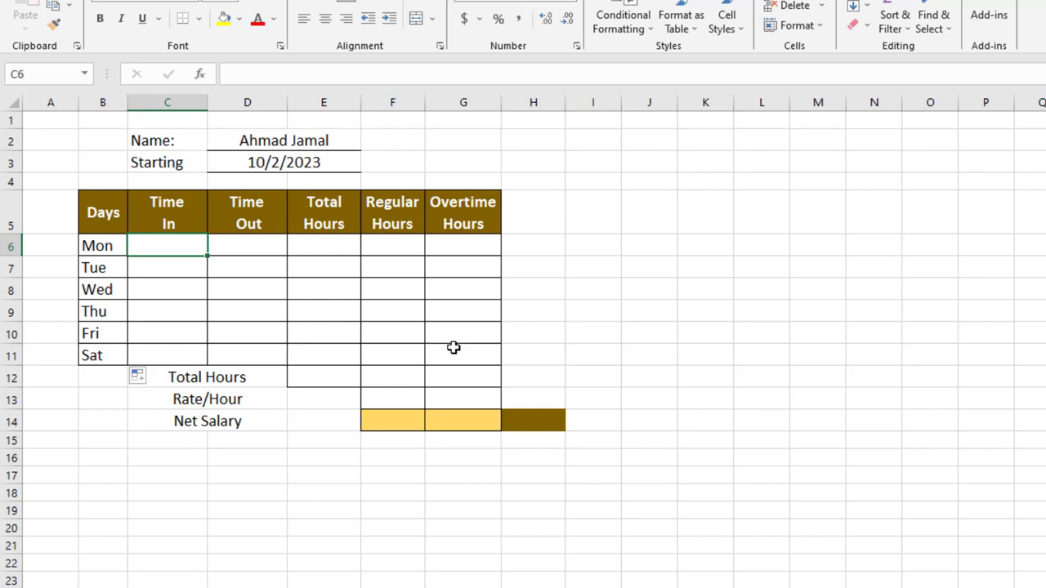
Step: Enter 8:00 AM in C6 and fill it down through C11 for every day
type("8:")
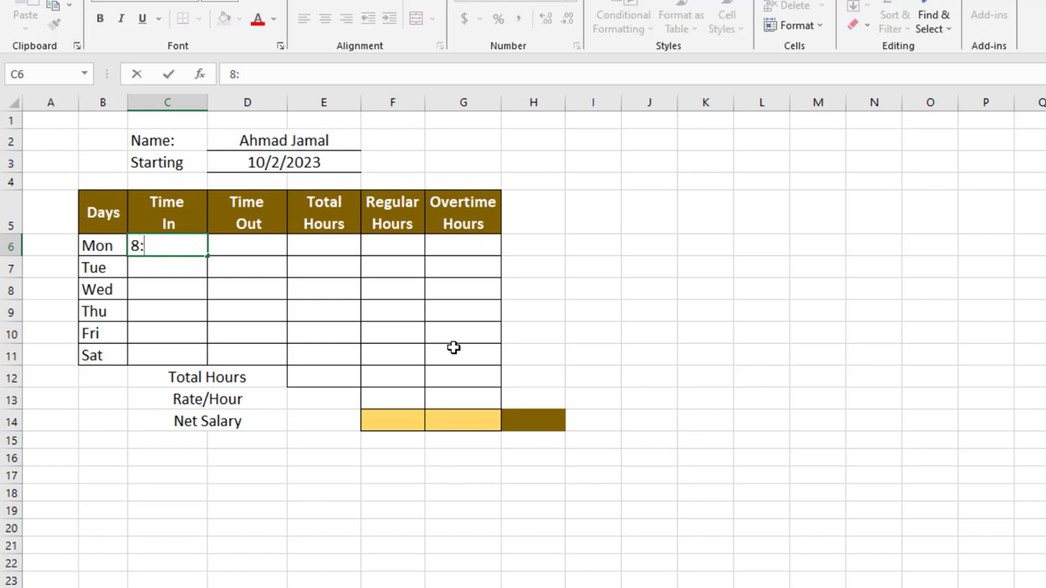
type("00")
type(" am")
key("Return")
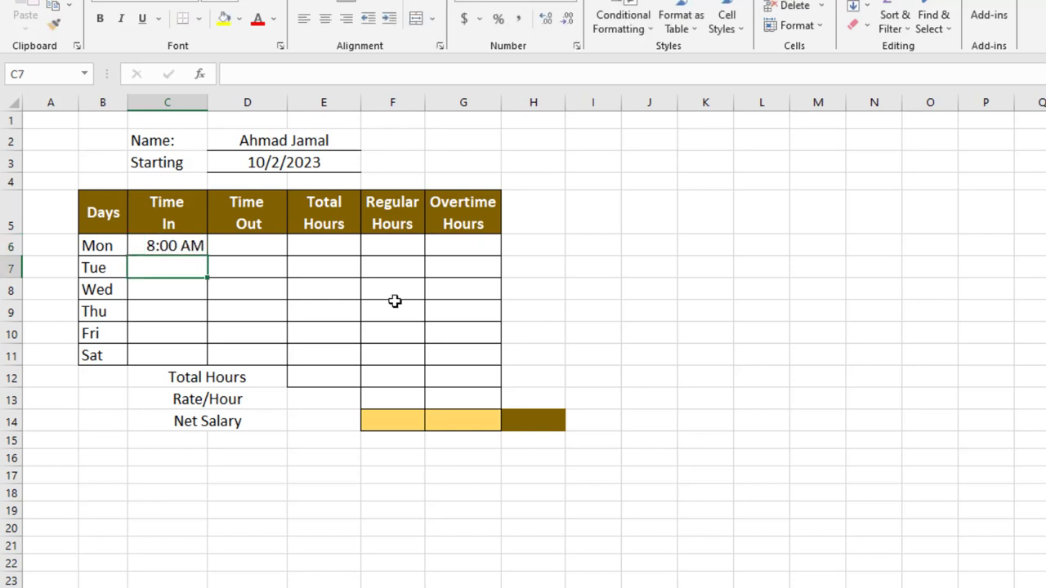
left_click_drag(163, 245, 158, 354)
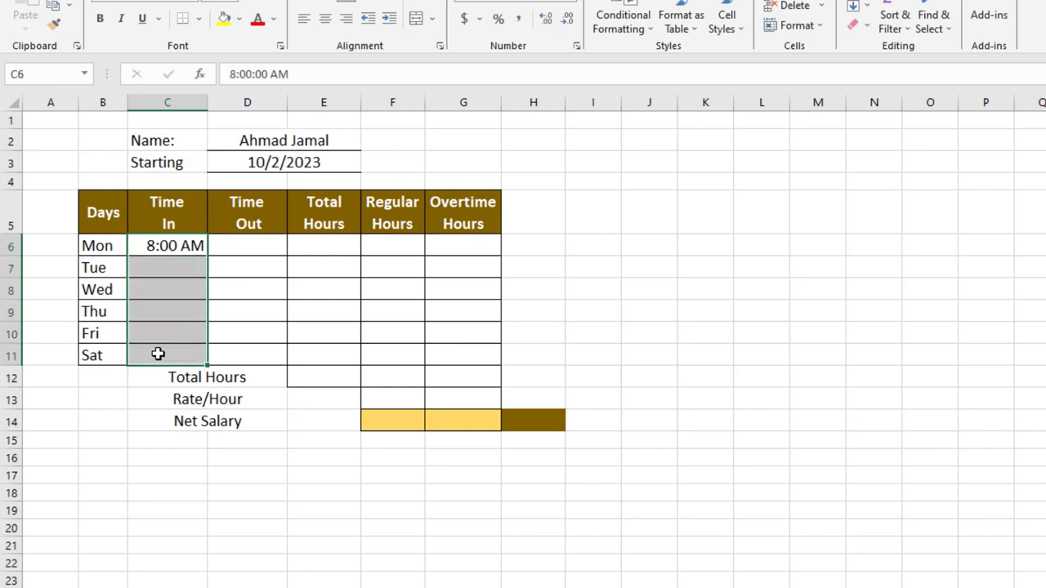
key("ctrl+d")
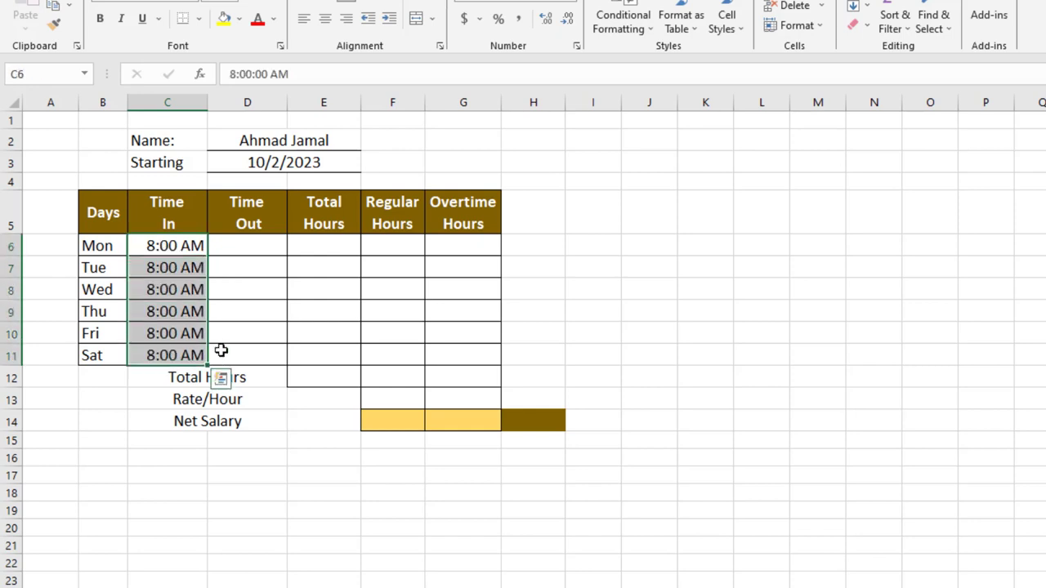
left_click(221, 340)
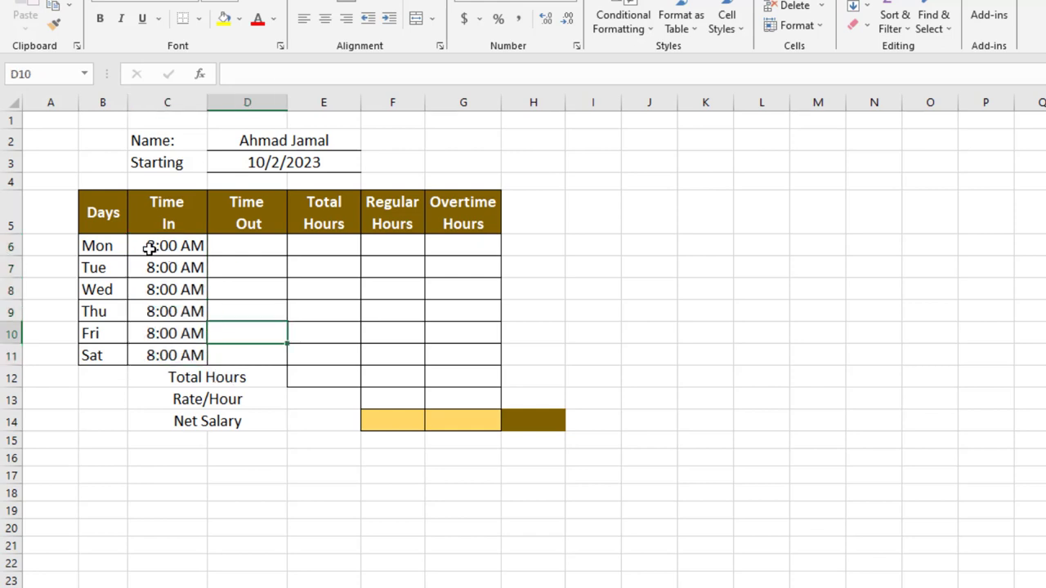
left_click_drag(149, 248, 249, 346)
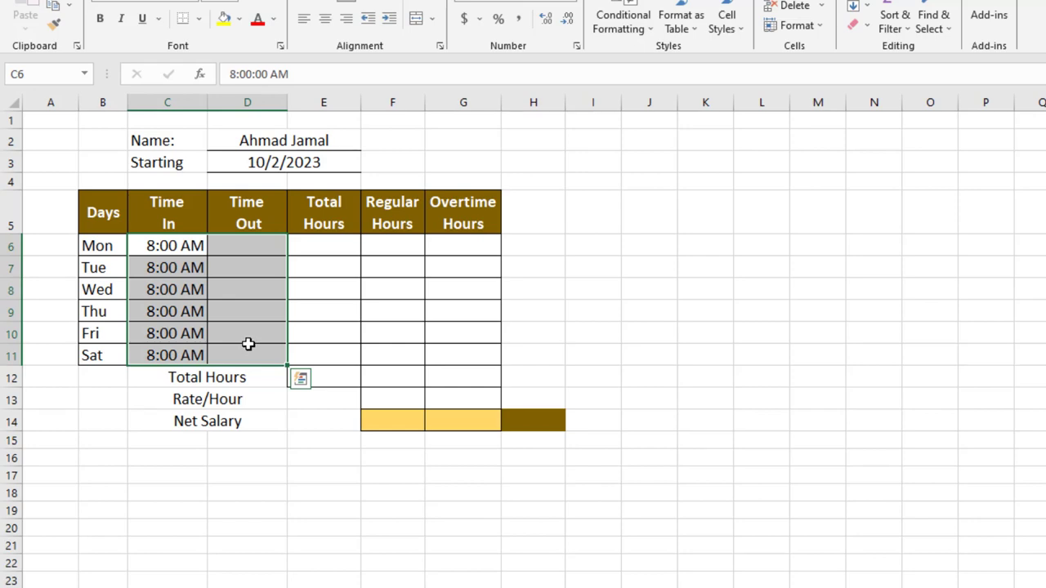
key("ctrl+1")
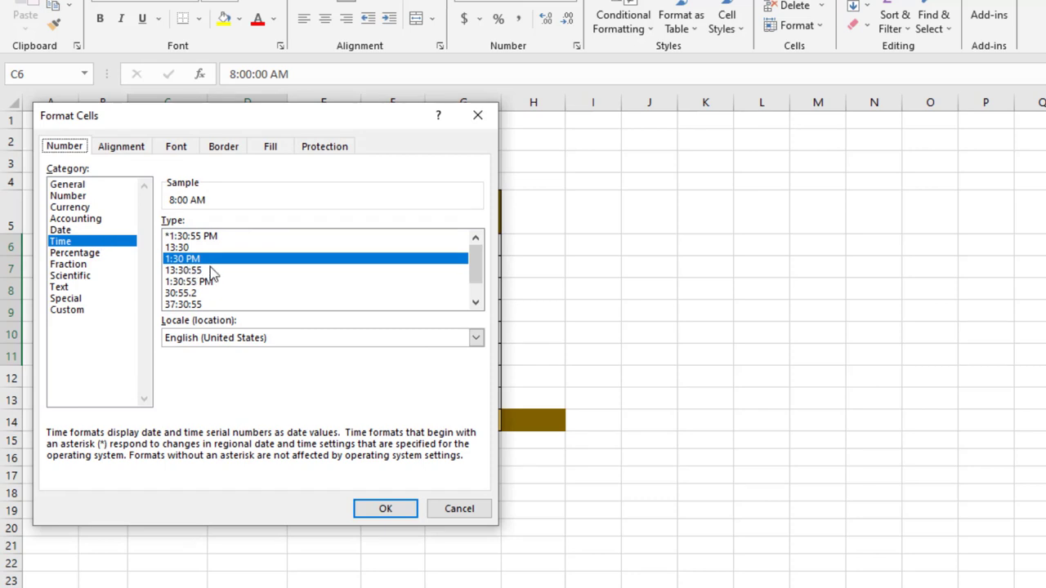
Step: Apply the 1:30 PM time format to the Time In and Time Out cells C6:D11
left_click(381, 510)
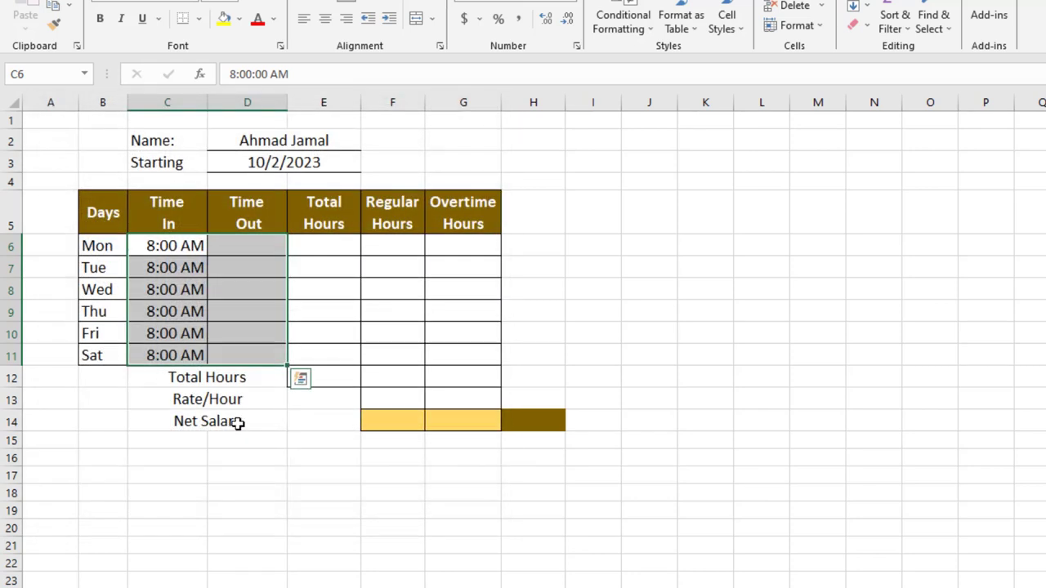
left_click(224, 312)
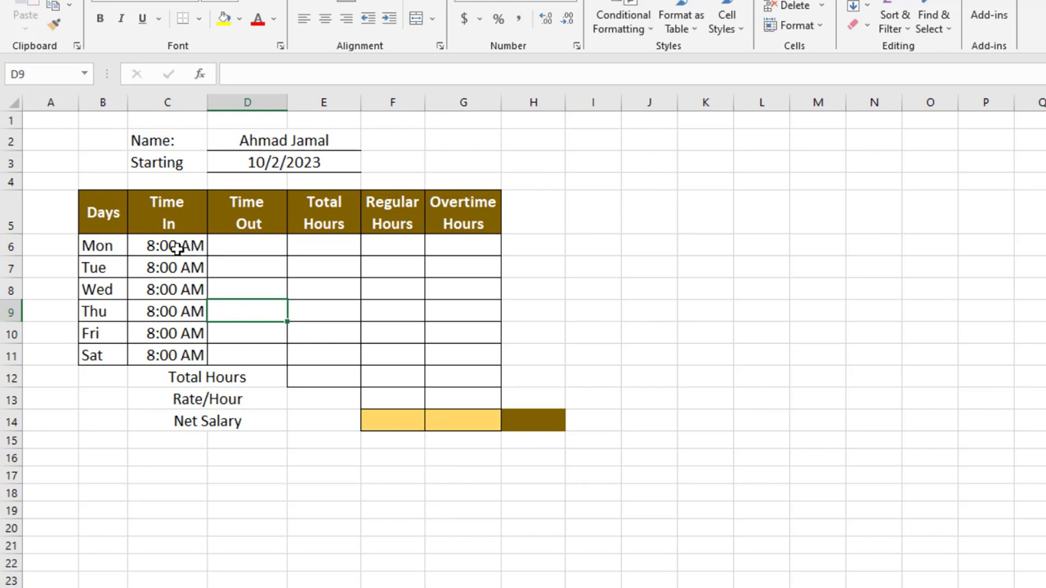
left_click(235, 249)
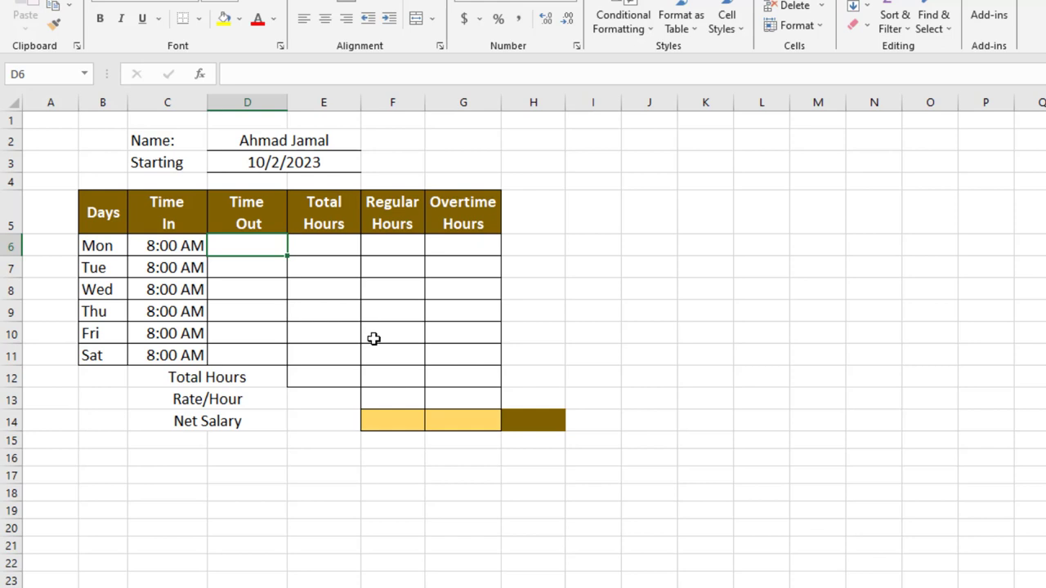
Step: Enter 4:30 PM as Monday's Time Out and fill it down through D11
type("4")
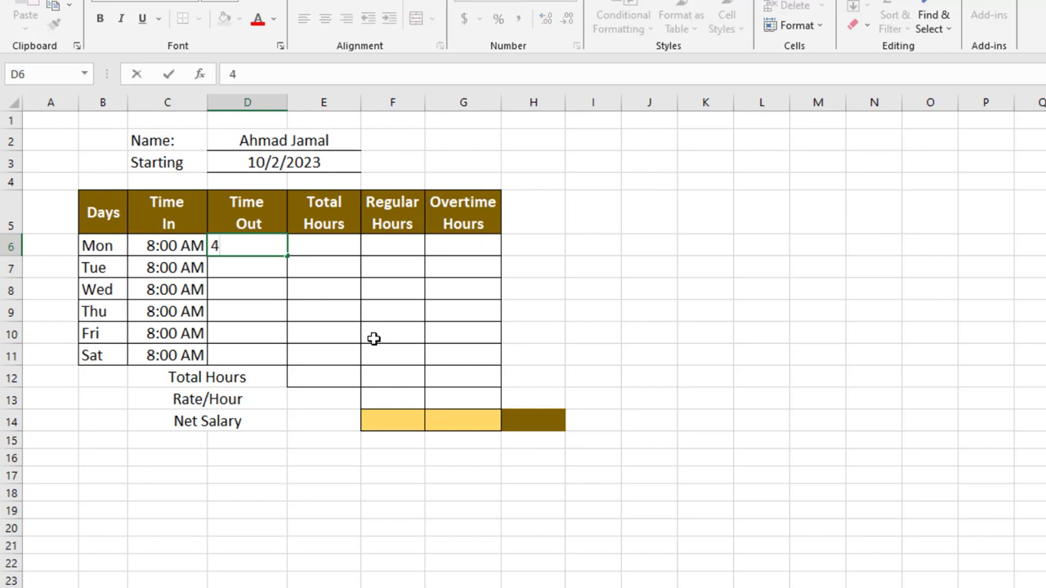
type(":300 ")
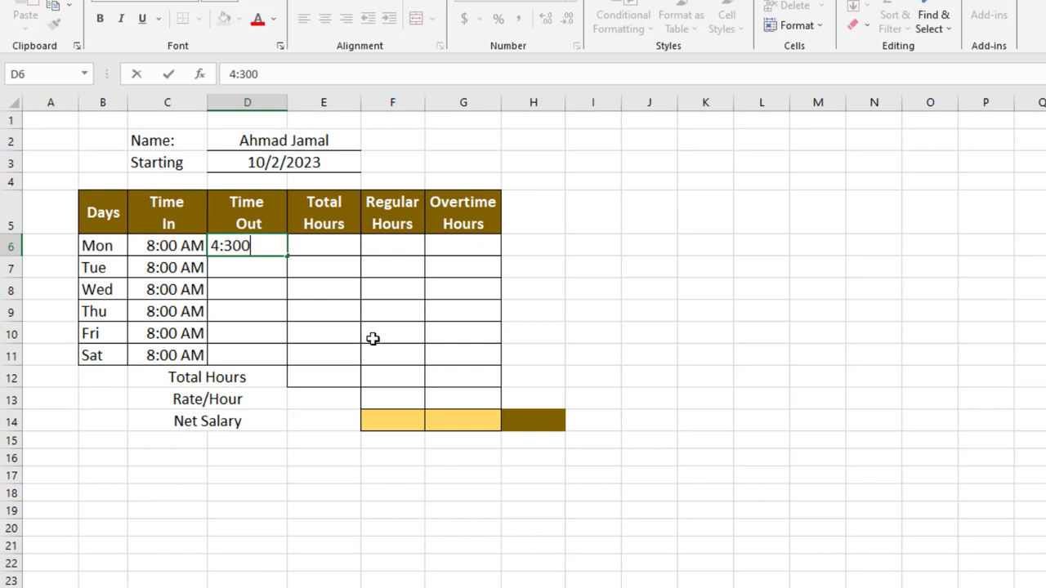
type("pm")
key("BackSpace")
key("BackSpace")
key("BackSpace")
key("BackSpace")
type("pm")
key("Return")
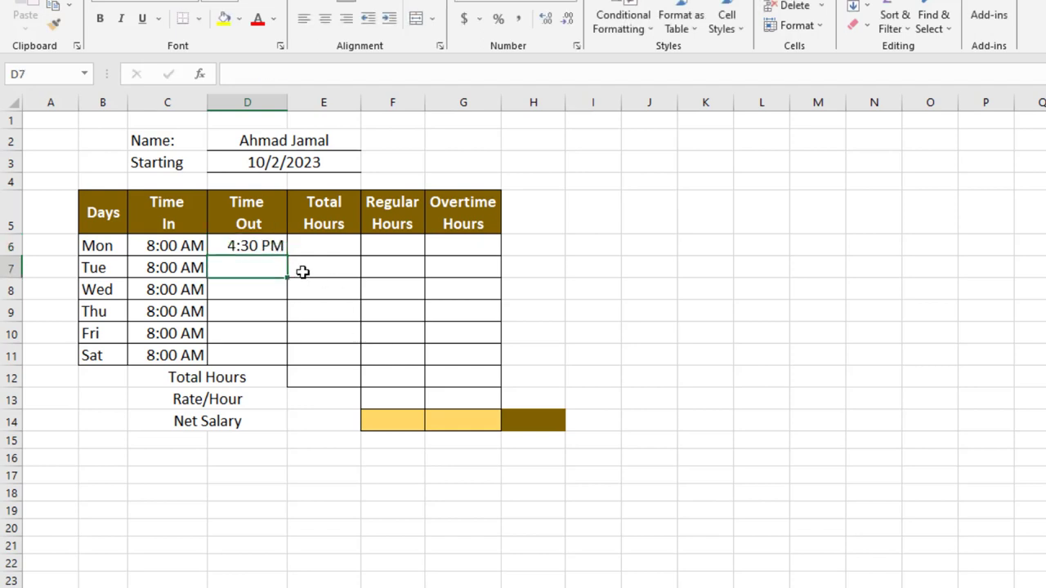
left_click_drag(271, 245, 255, 350)
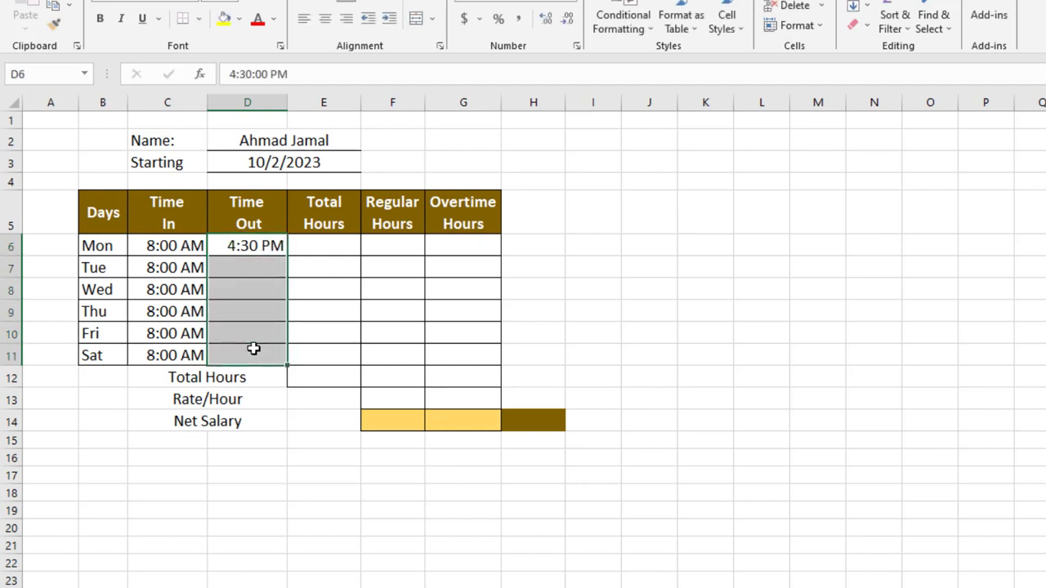
key("ctrl+d")
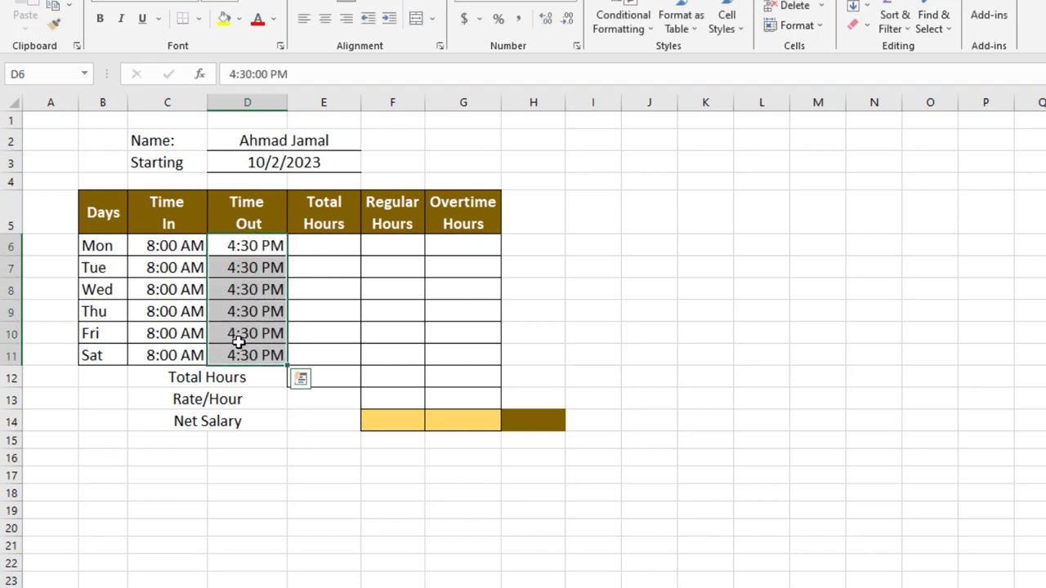
left_click(251, 333)
Step: Change Wednesday's Time Out in D8 to 5:30 PM
double_click(235, 292)
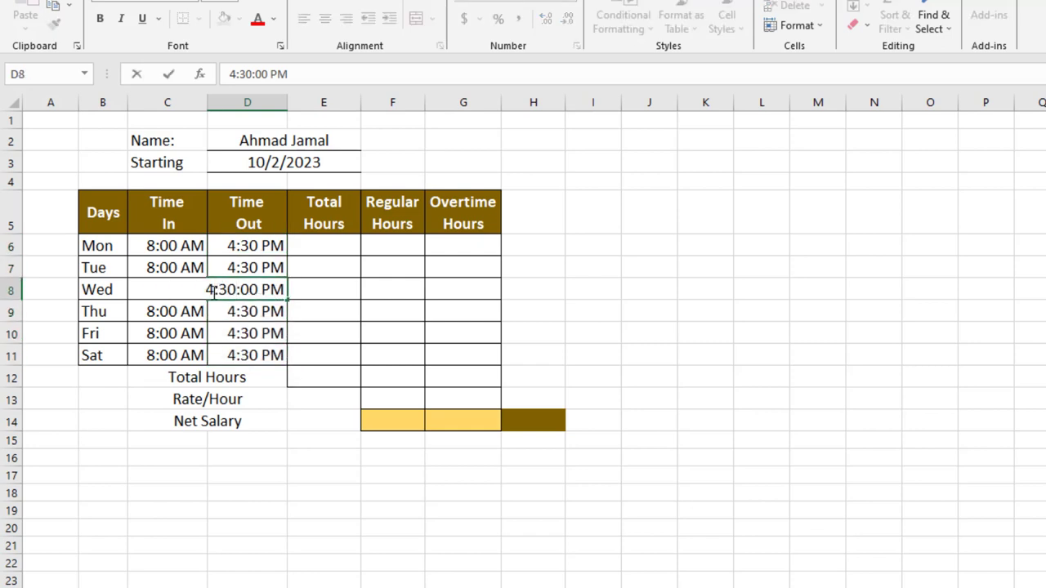
key("BackSpace")
type("5")
key("Return")
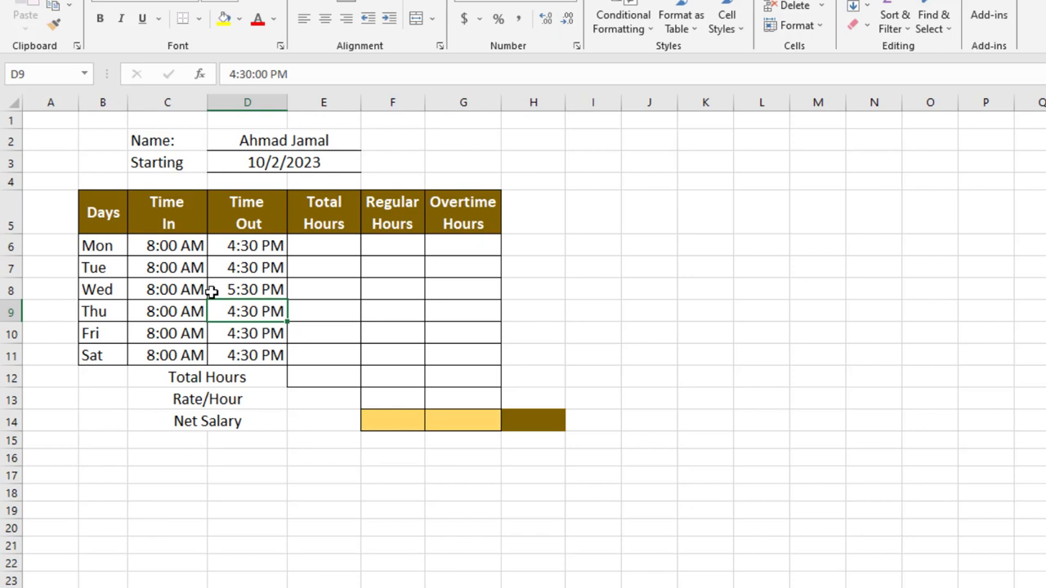
Step: Change Friday's Time Out in D10 to 5:00 PM
double_click(231, 333)
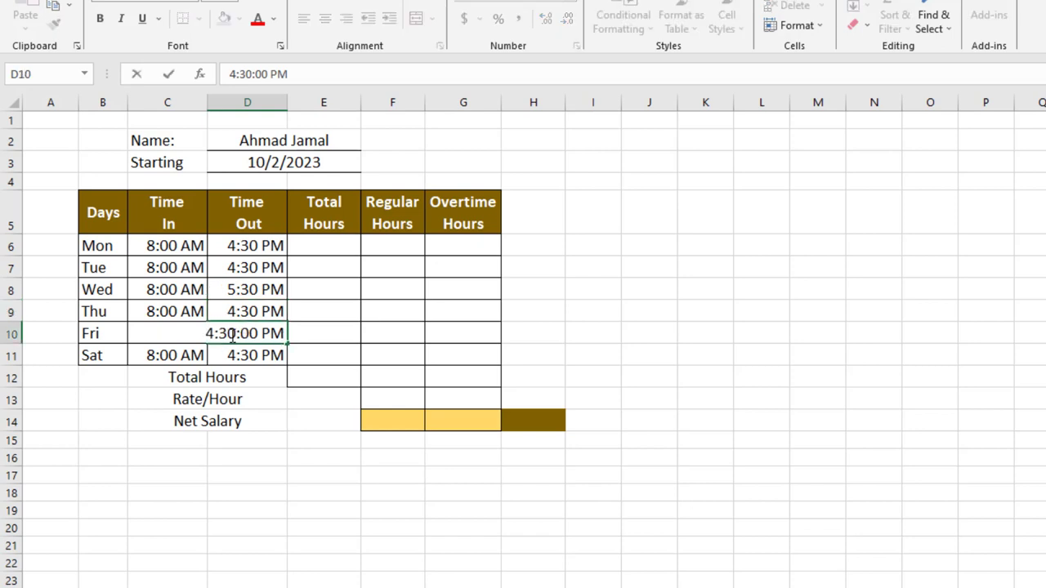
left_click(214, 335)
key("BackSpace")
type("5")
key("Right")
key("Right")
key("BackSpace")
key("BackSpace")
type("00")
key("Return")
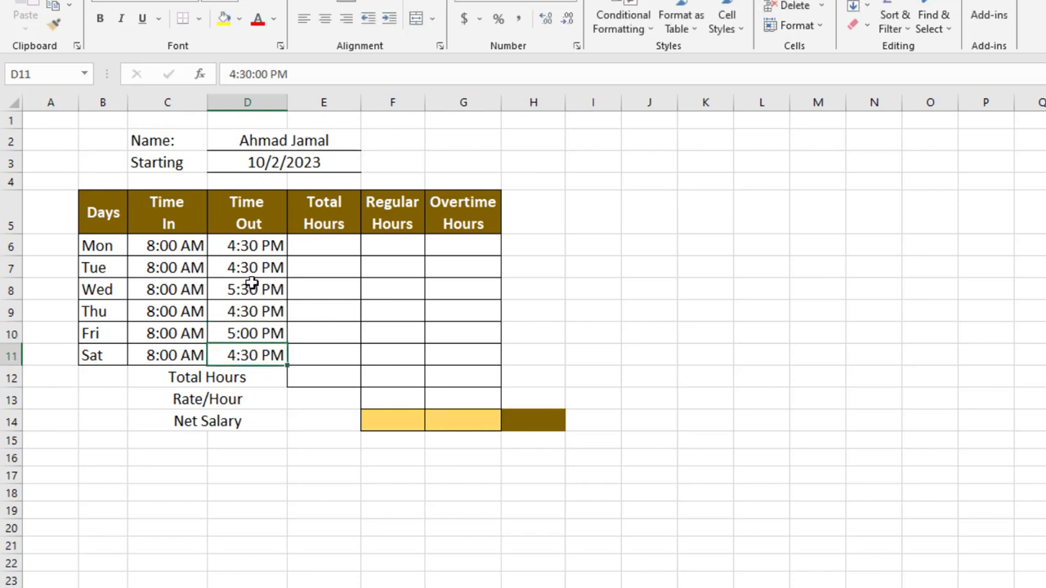
left_click(313, 249)
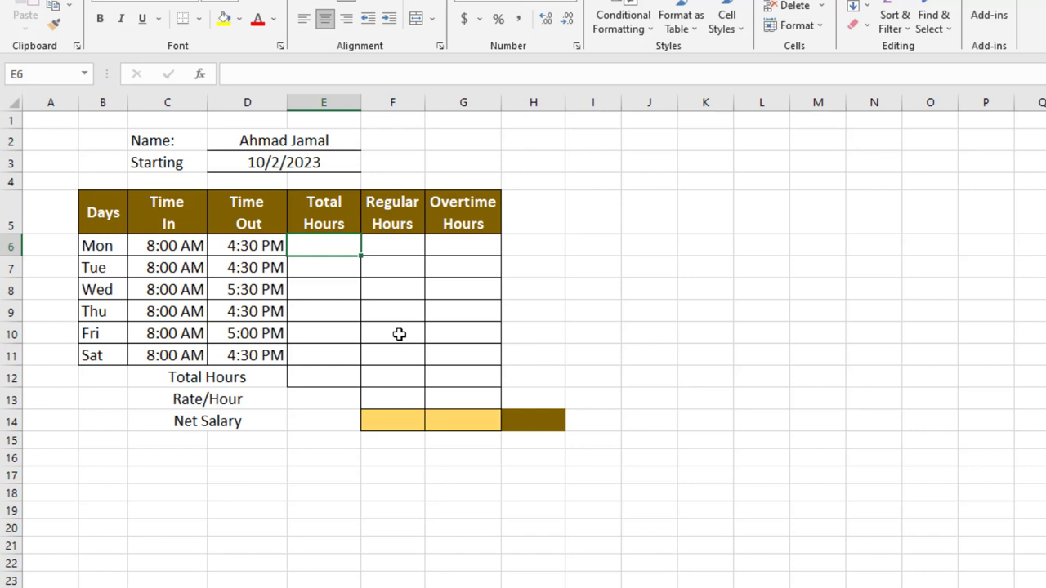
Step: Enter Monday's Total Hours formula =(D6-C6)*24 in E6
type("=(")
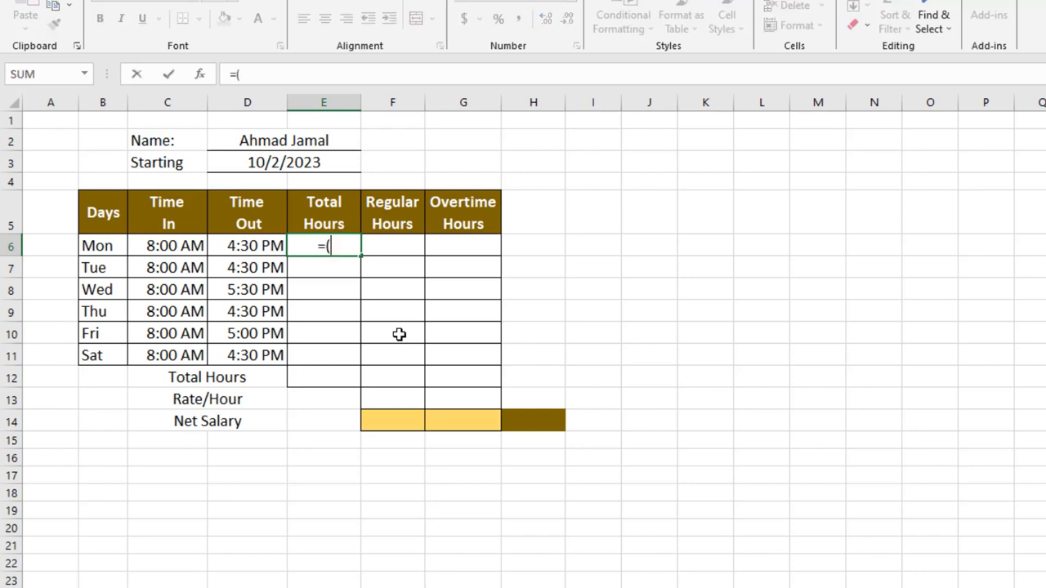
left_click(261, 247)
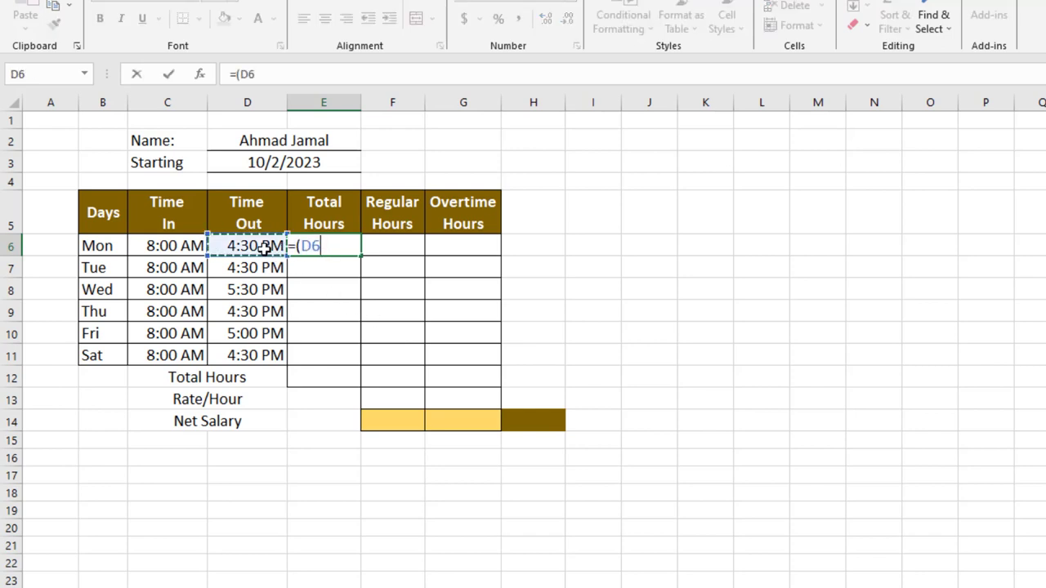
type("-")
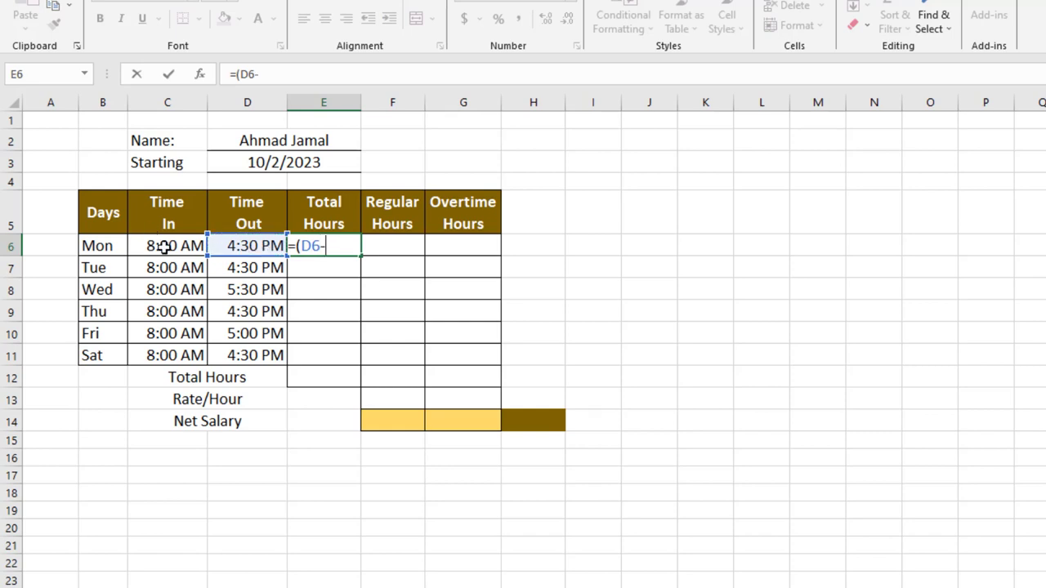
left_click(165, 246)
type(")*")
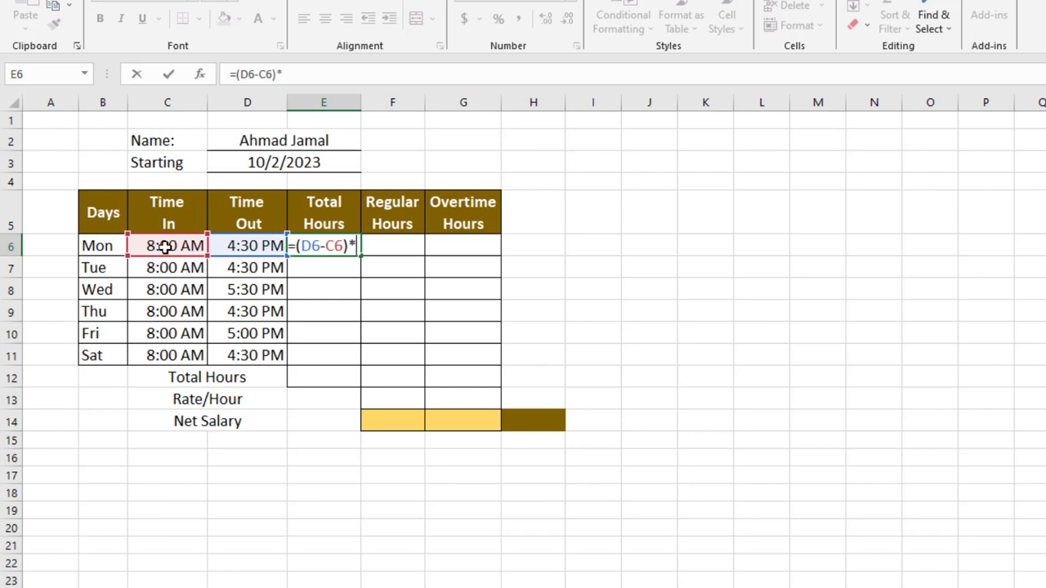
type("12:00 PM")
key("Return")
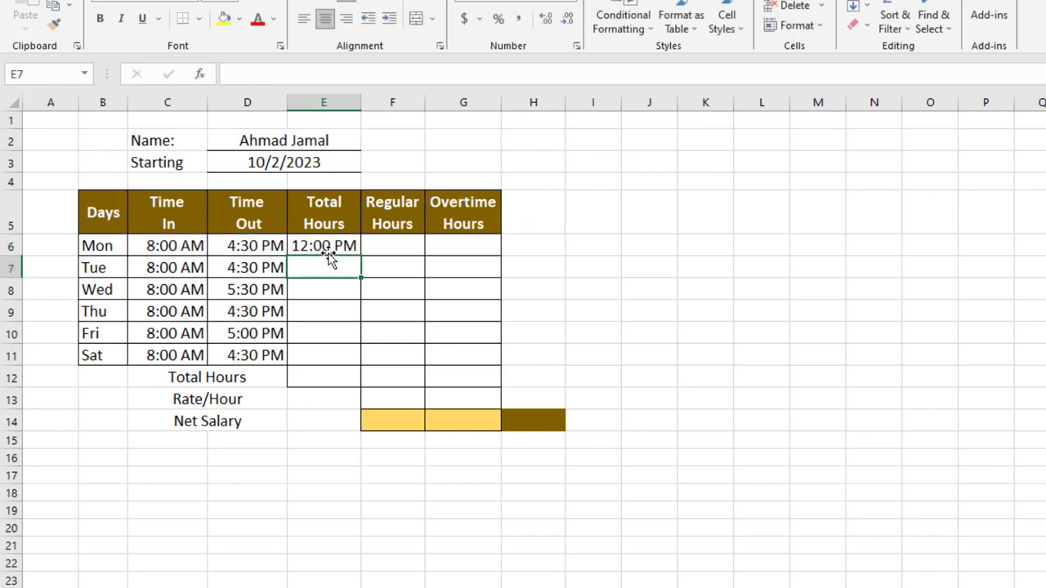
Step: Fill the hours formula down E6:E11 and check the copy in E11
left_click_drag(343, 246, 338, 347)
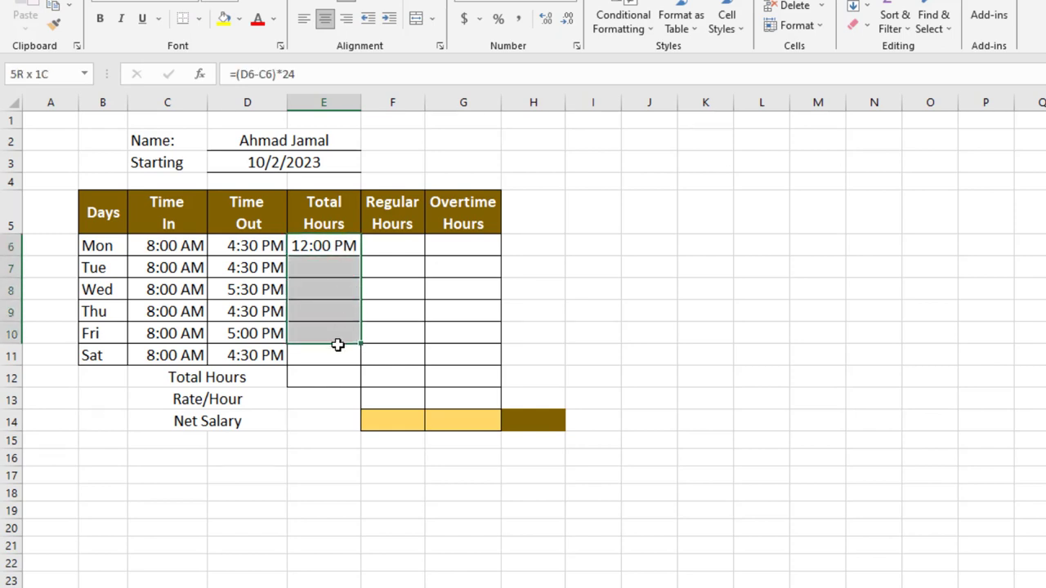
key("ctrl+d")
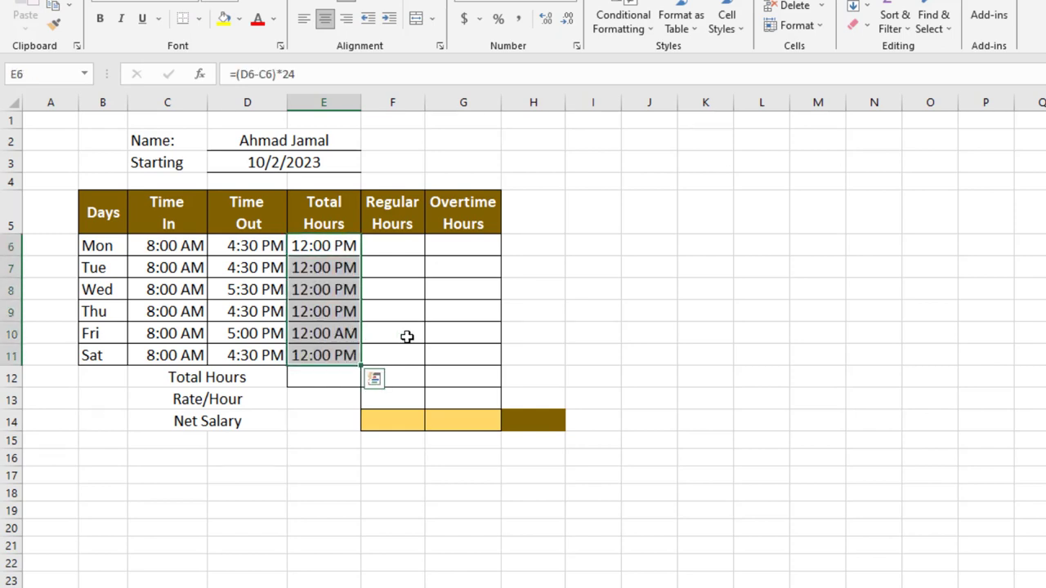
left_click(342, 349)
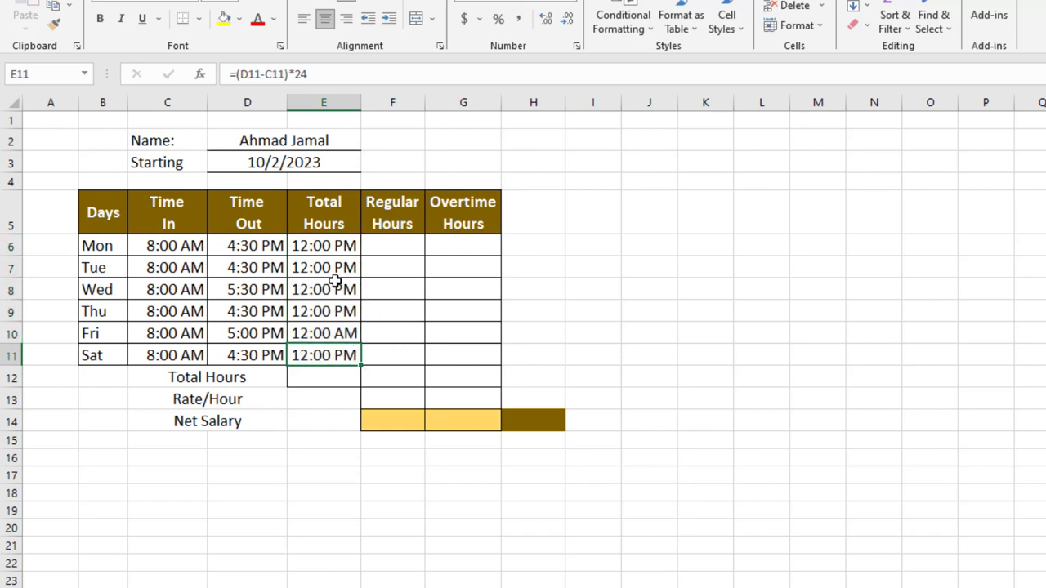
left_click_drag(316, 251, 322, 352)
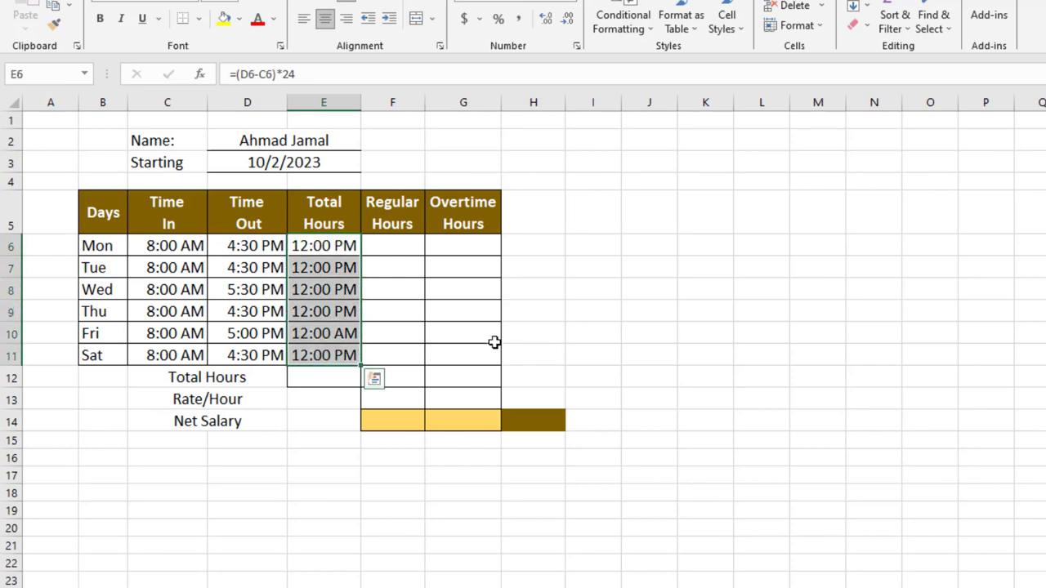
Step: Format E6:E11 as General with two decimals, showing 8.50, 8.50, 9.50, 8.50, 9.00, 8.50
key("ctrl+1")
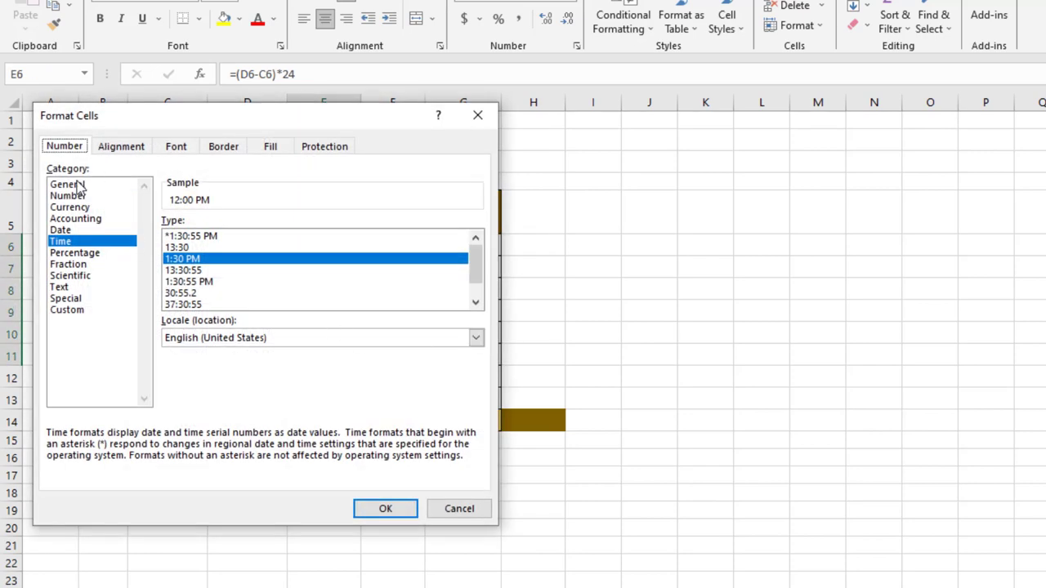
left_click(73, 185)
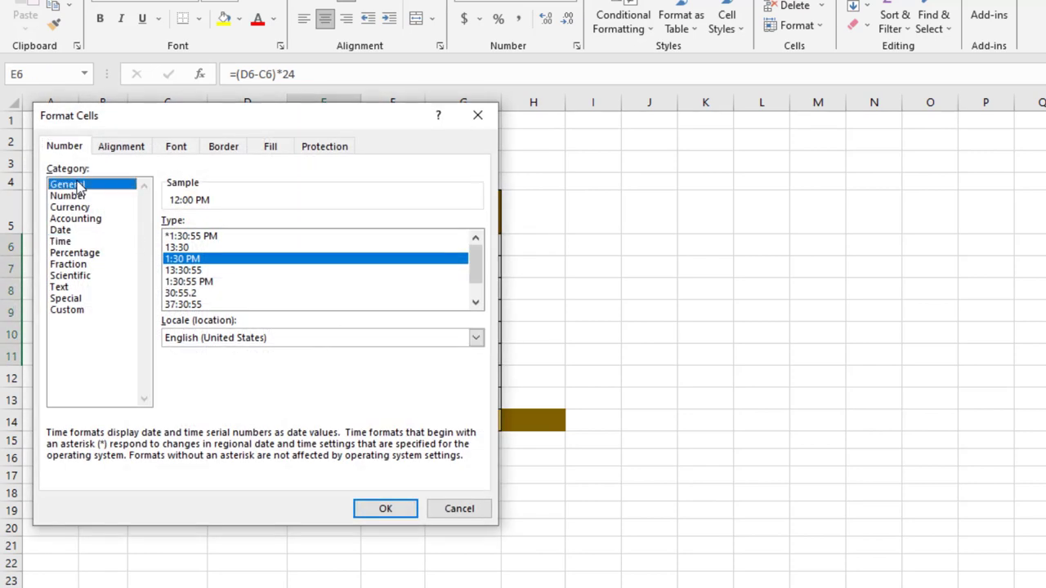
left_click(384, 510)
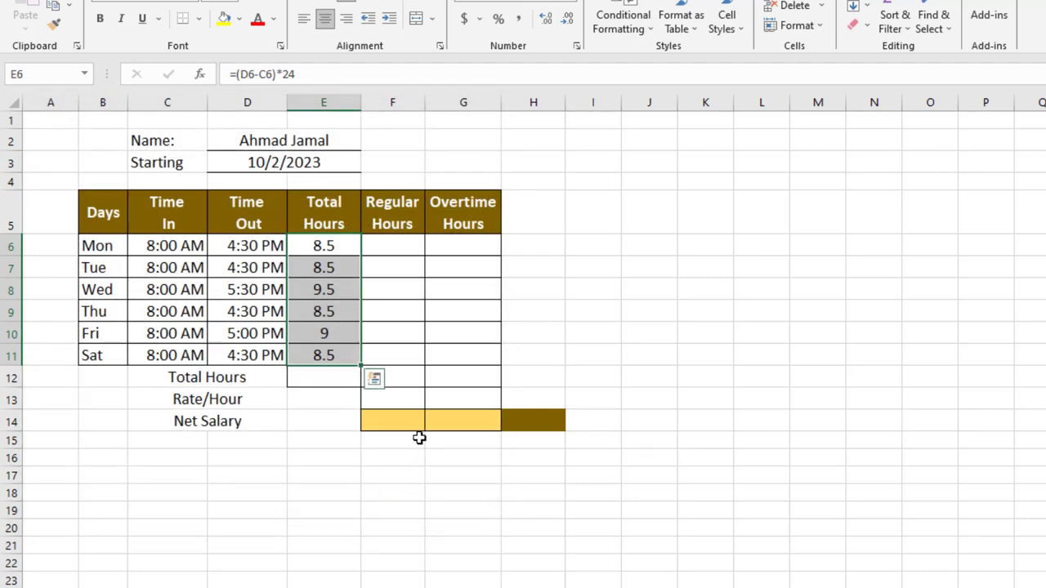
left_click(547, 23)
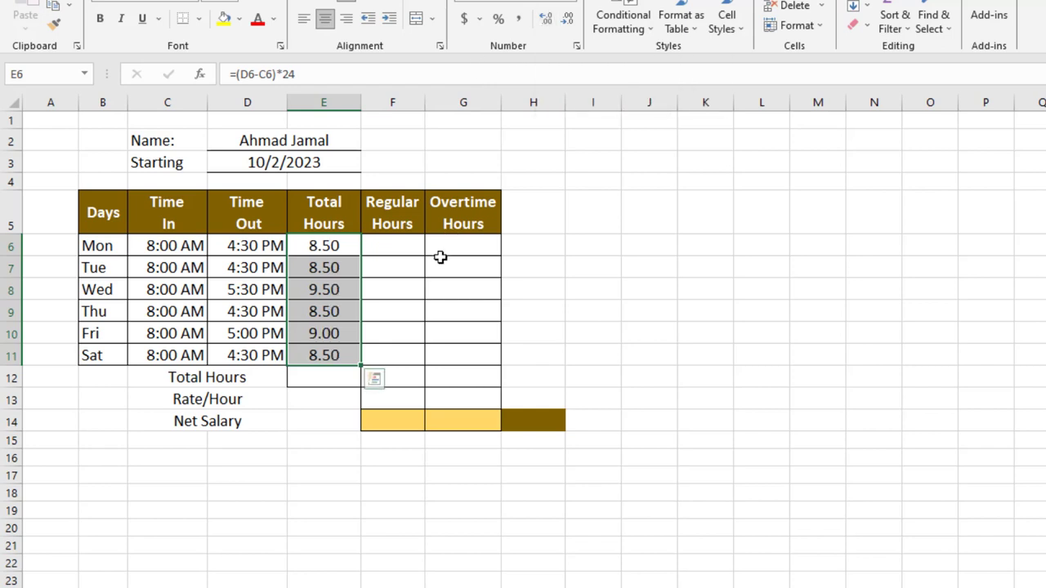
left_click(344, 373)
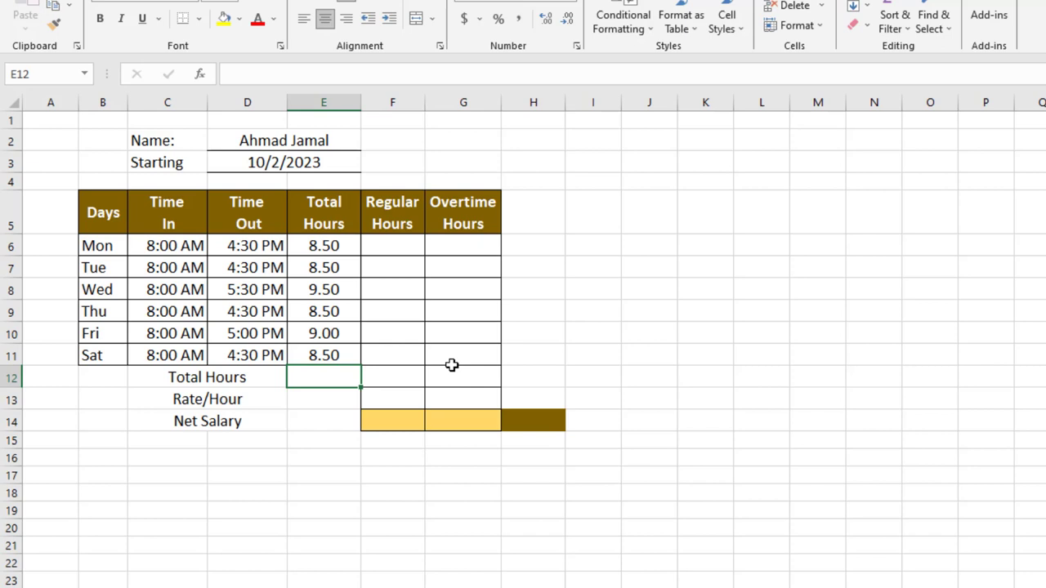
Step: AutoSum the daily hours into E12 as =SUM(E6:E11), giving 52.50
key("alt+equal")
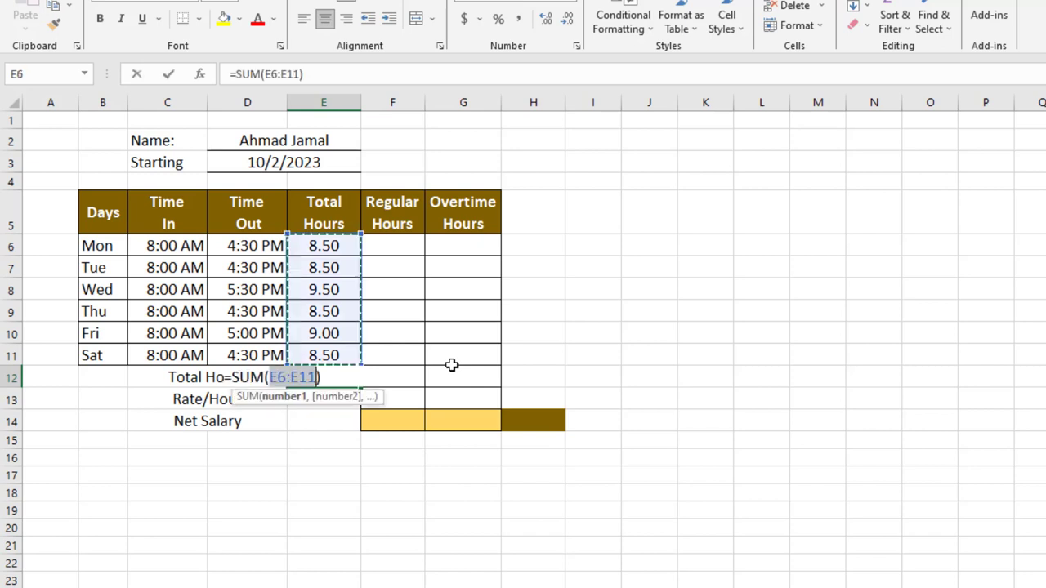
key("Return")
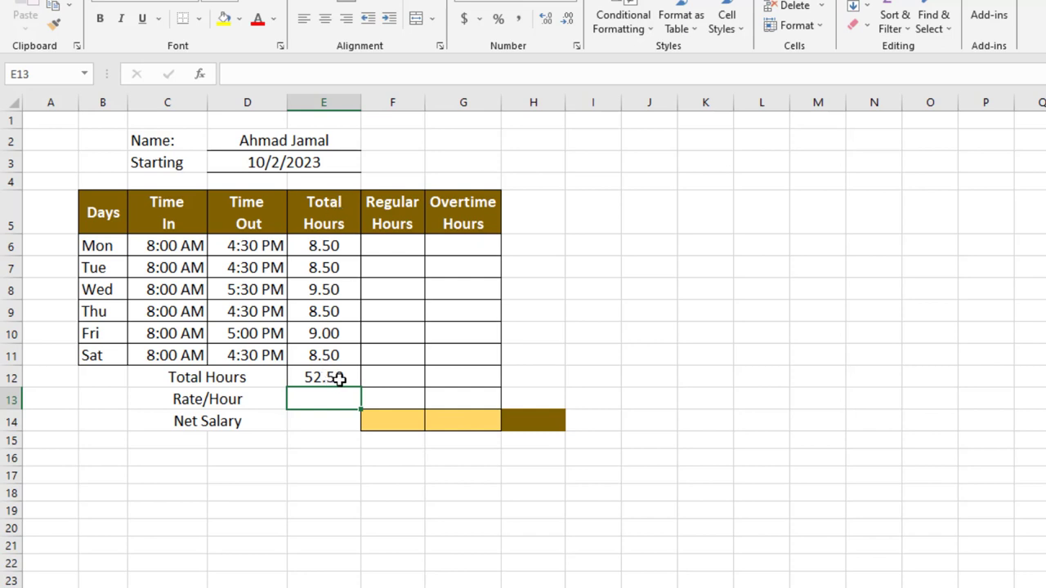
left_click(338, 377)
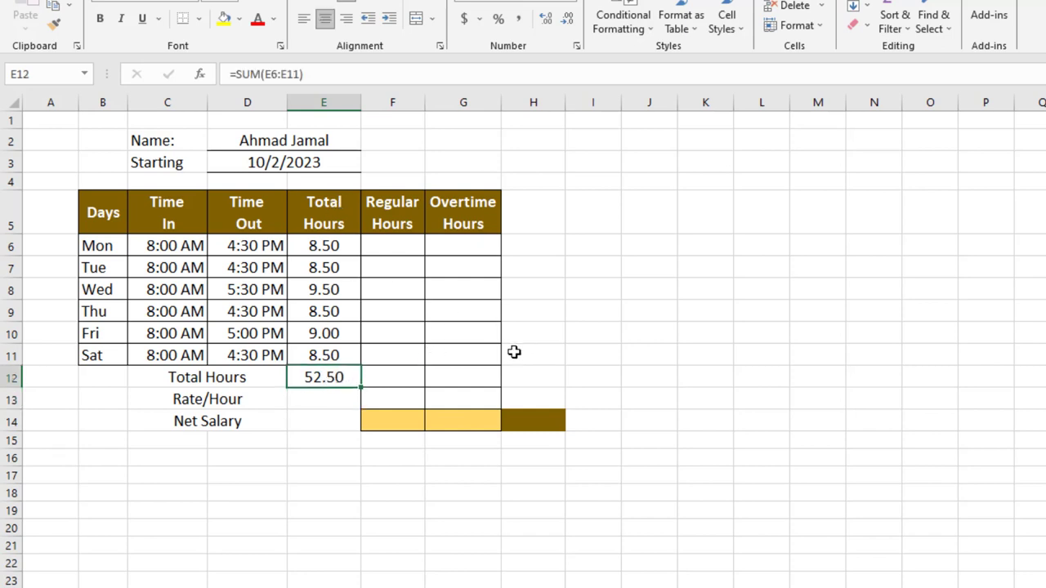
left_click(401, 251)
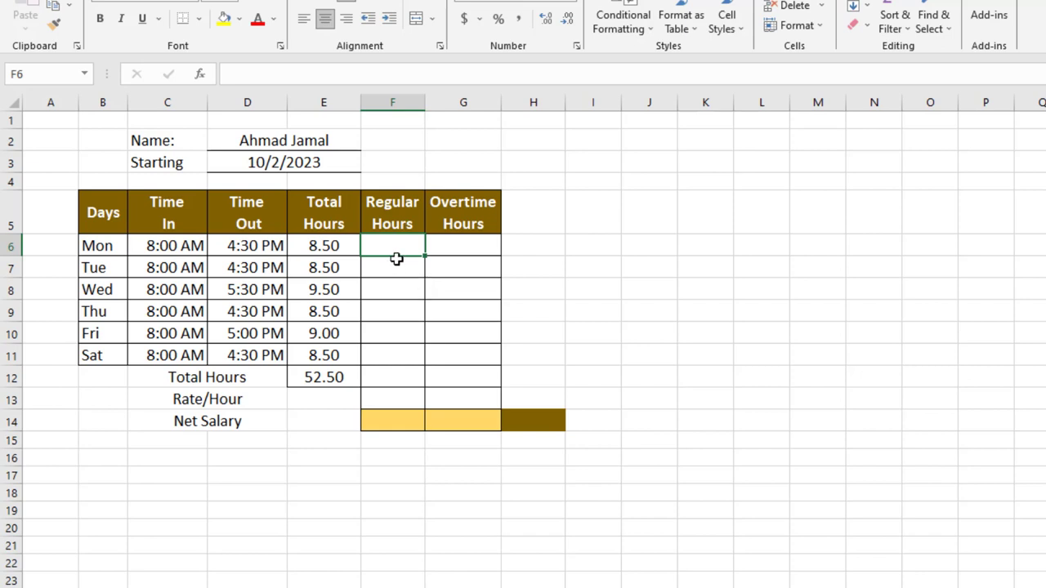
Step: Fill 8 regular hours into F6:F11 and AutoSum them to 48 in F12
left_click(455, 143)
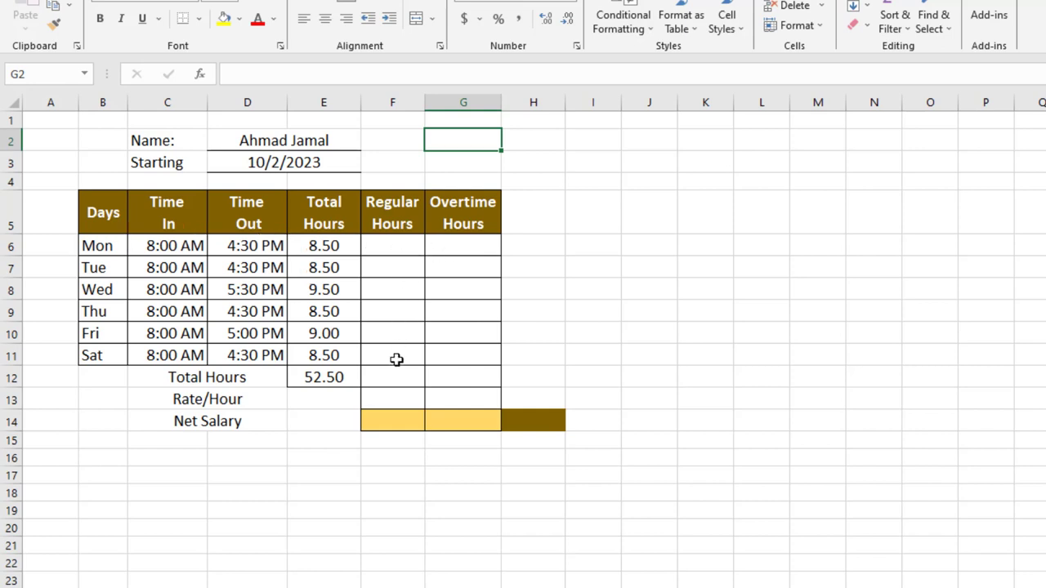
left_click(409, 239)
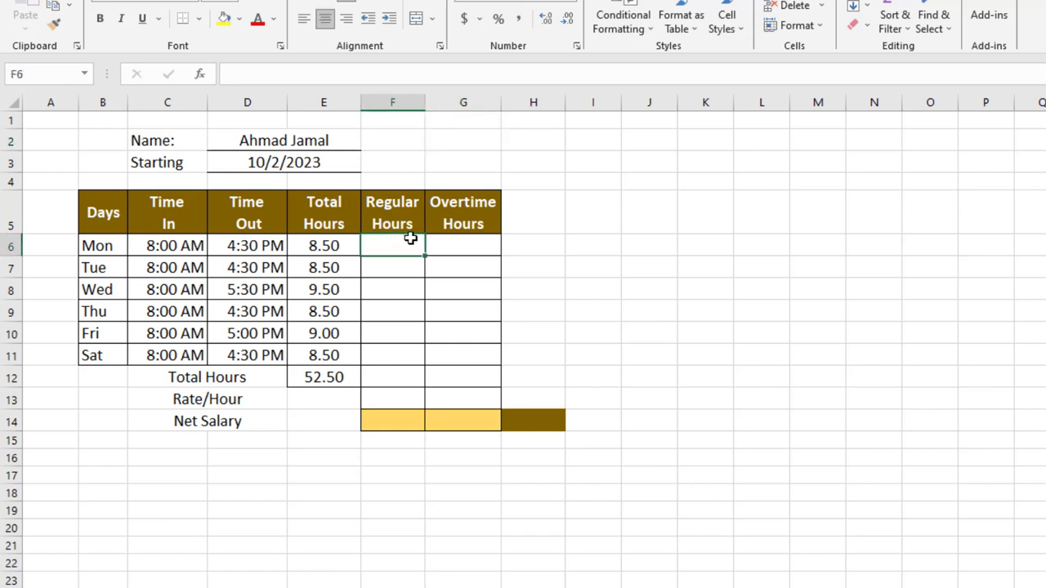
type("8")
key("Return")
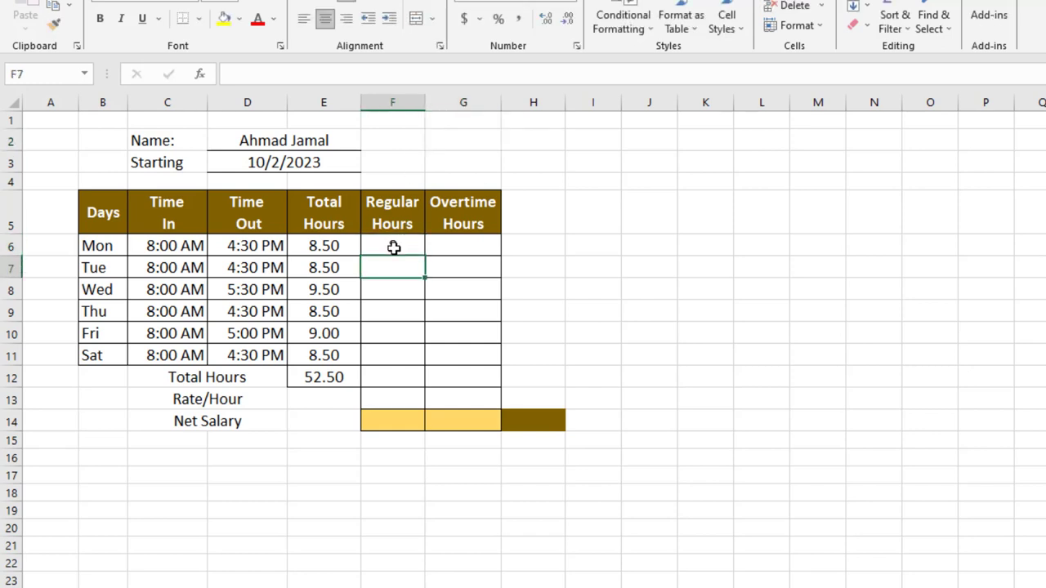
left_click_drag(394, 247, 380, 352)
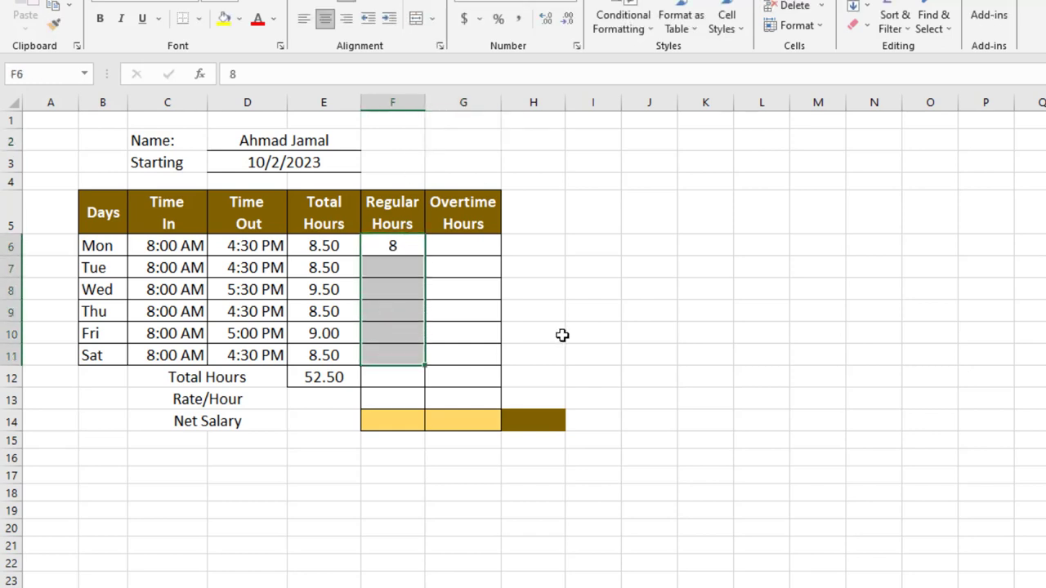
key("ctrl+d")
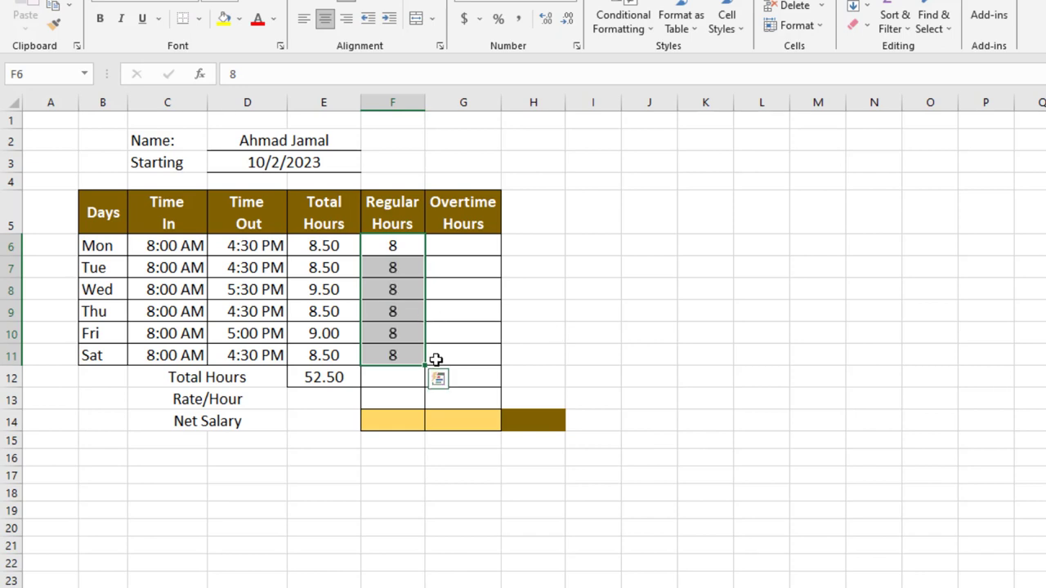
left_click(401, 375)
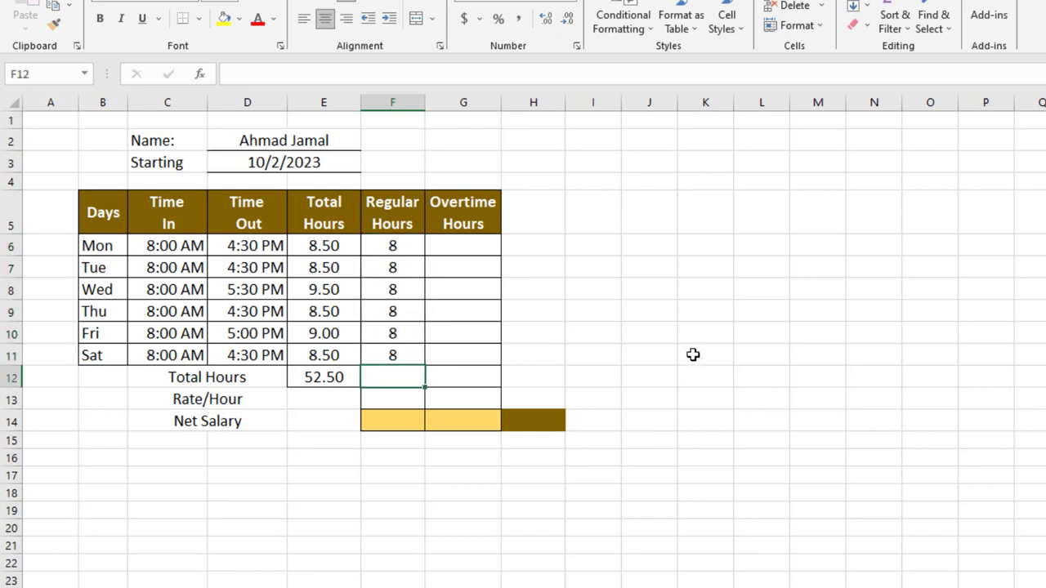
key("alt+equal")
key("Return")
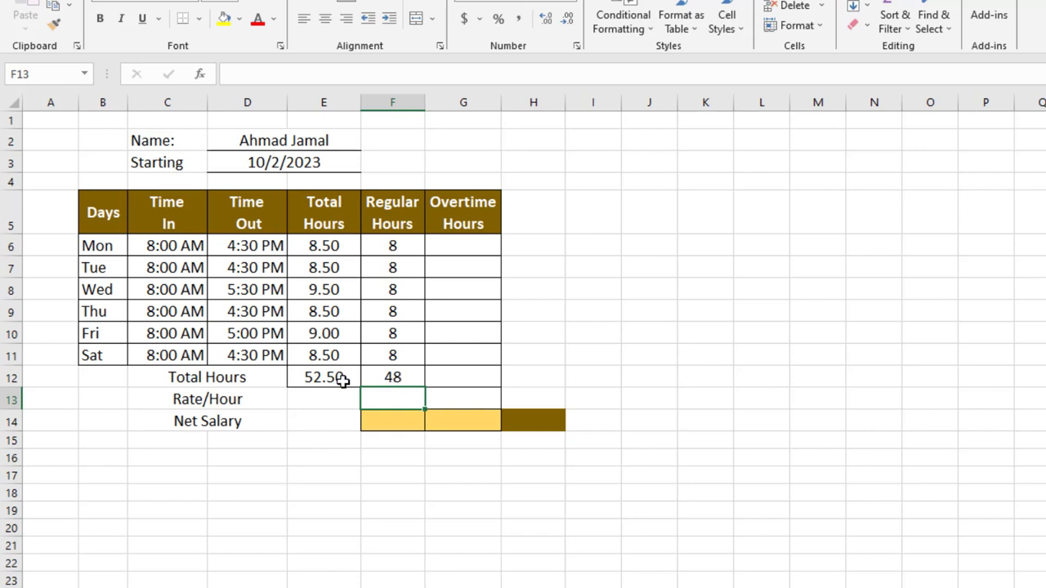
Step: Enter =E6-F6 in G6 to compute Monday's overtime hours
left_click(473, 251)
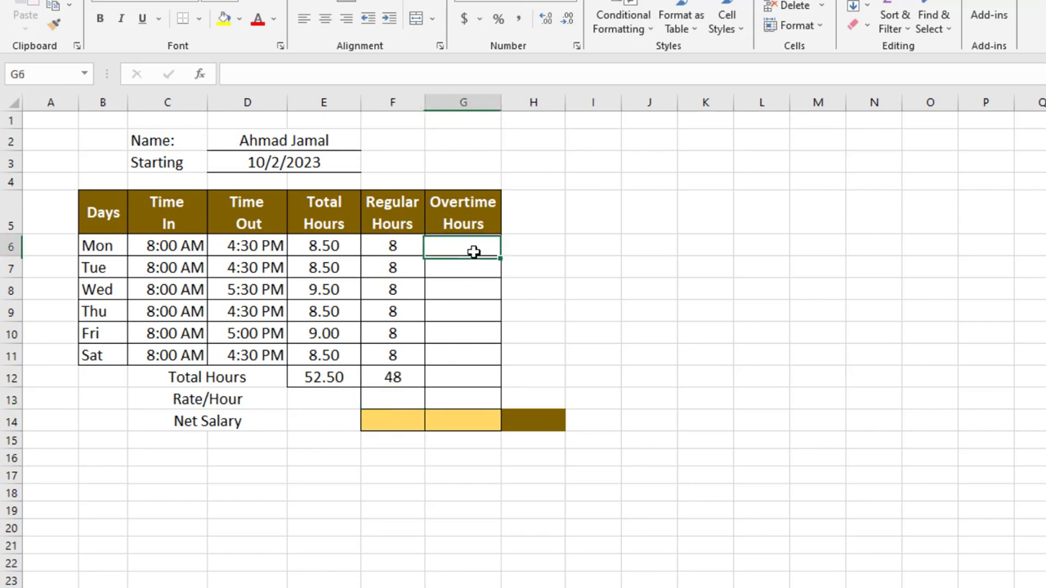
type("=")
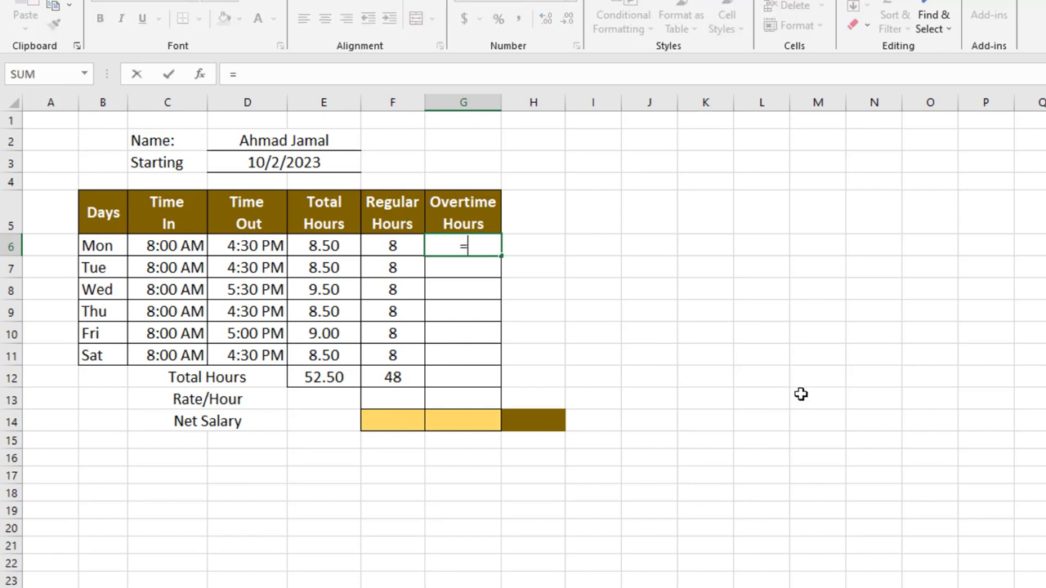
left_click(321, 250)
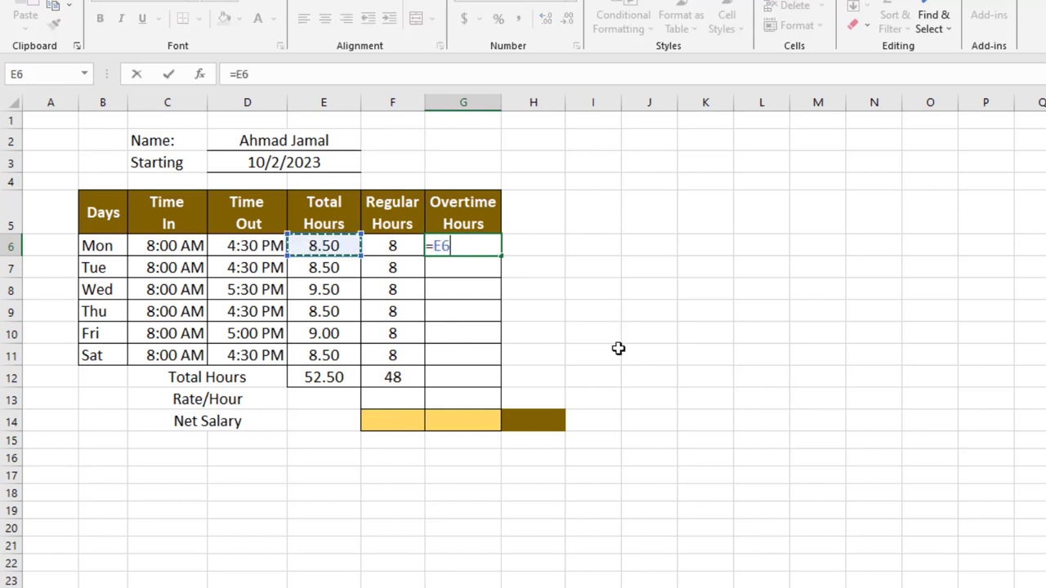
type("-")
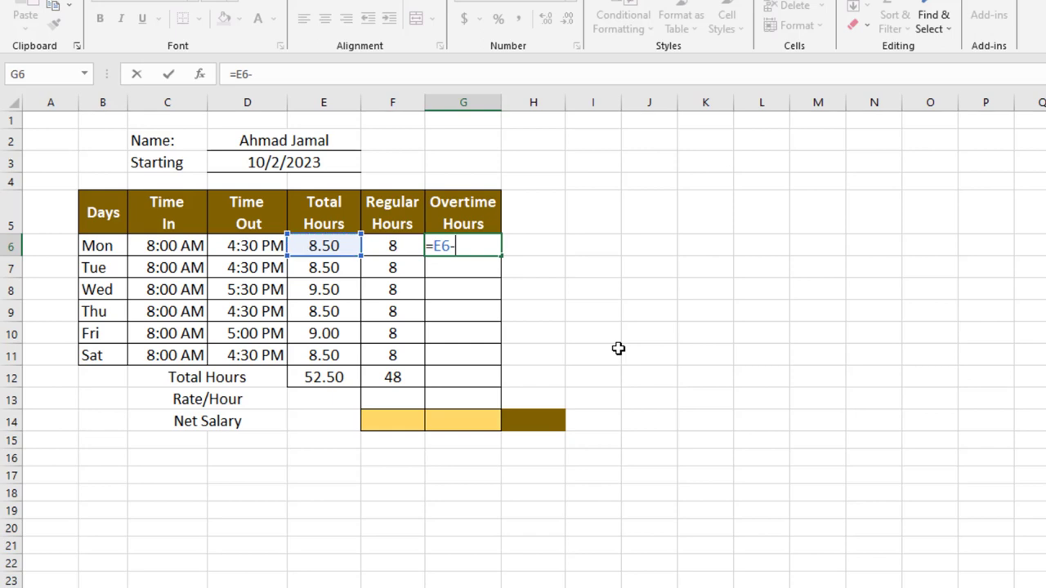
left_click(415, 247)
key("Return")
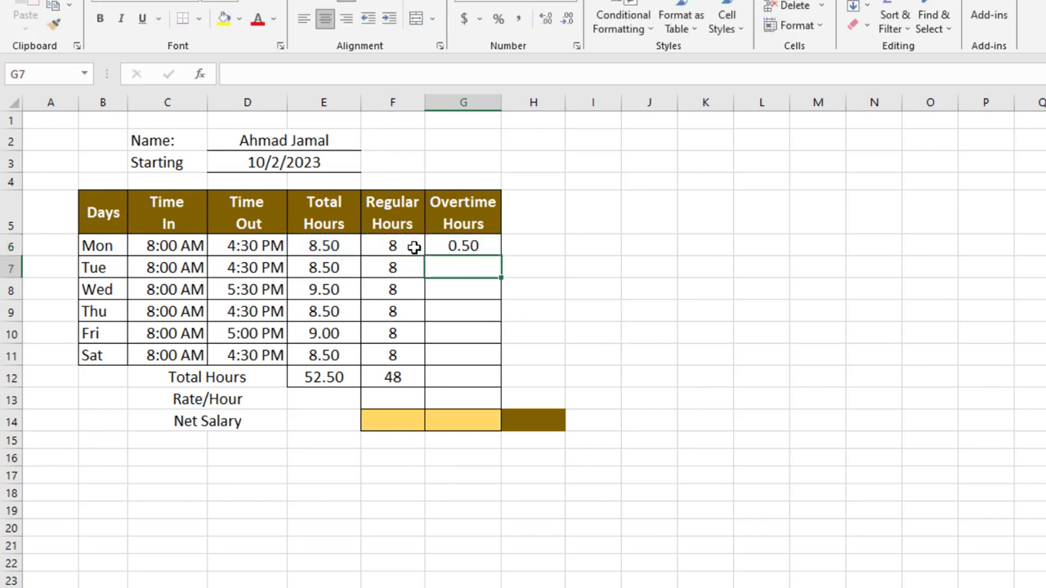
Step: Fill the overtime formula down through Saturday and AutoSum the week's overtime to 4.50 in G12
left_click(479, 251)
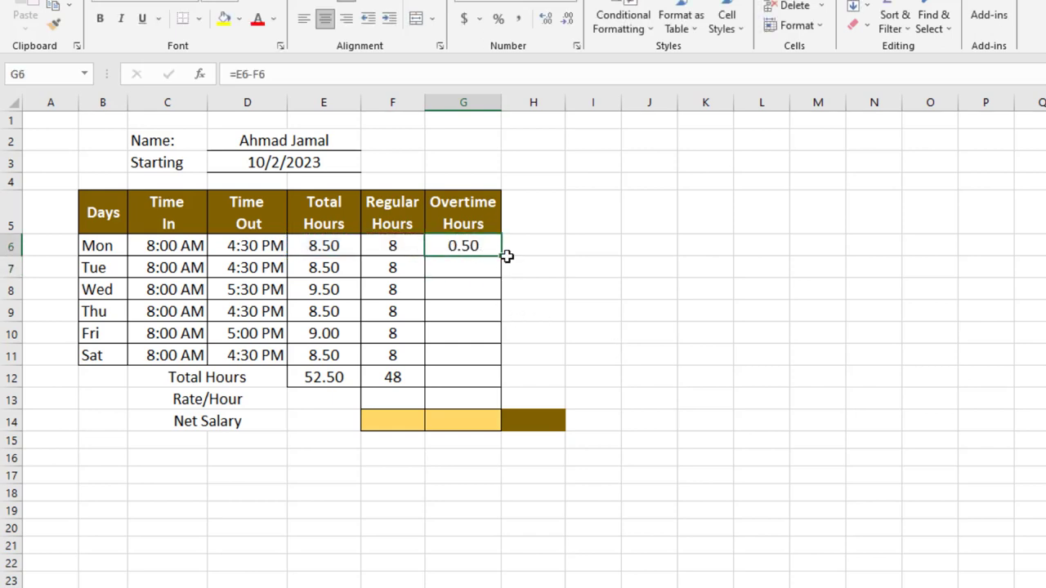
left_click_drag(500, 256, 477, 375)
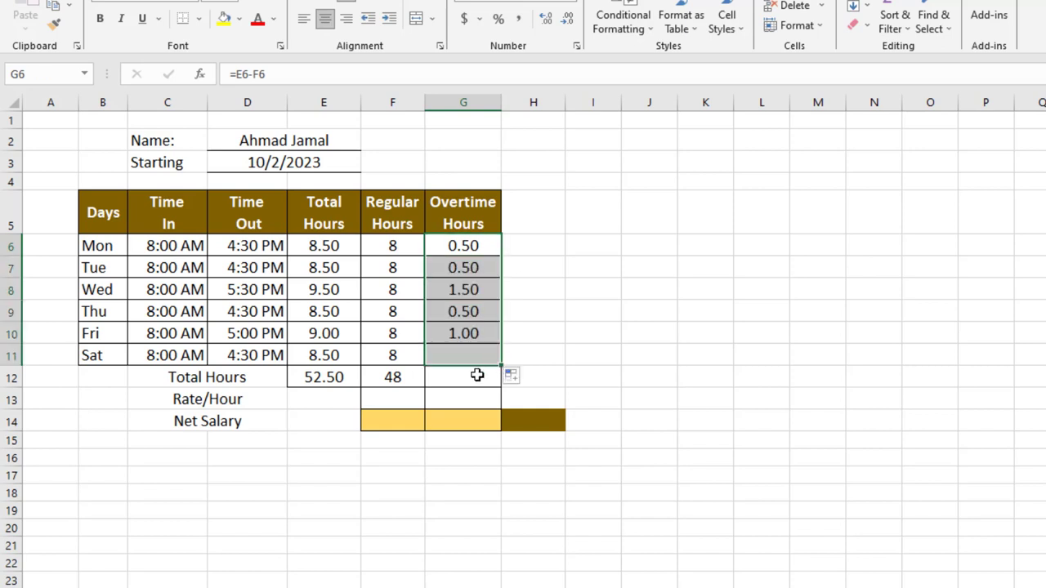
left_click(469, 378)
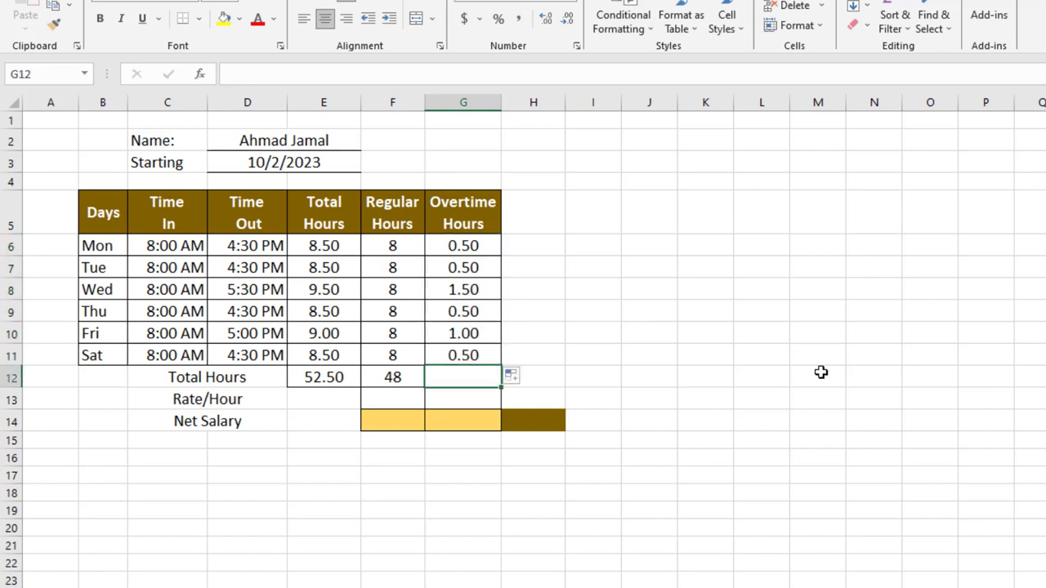
key("alt+equal")
key("Return")
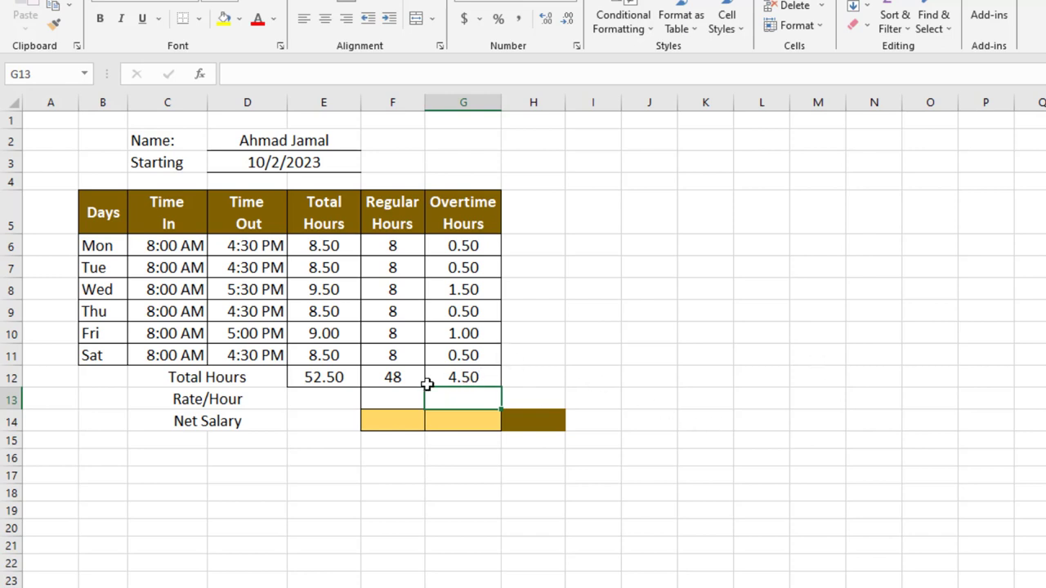
left_click(402, 397)
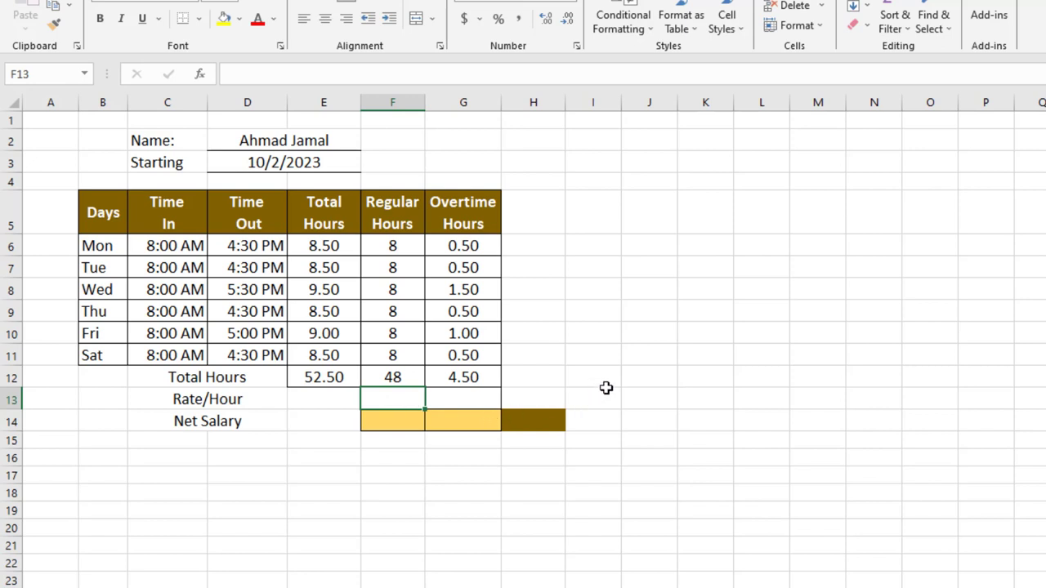
Step: Enter a regular hourly rate of 250 in F13 and centre it
type("250")
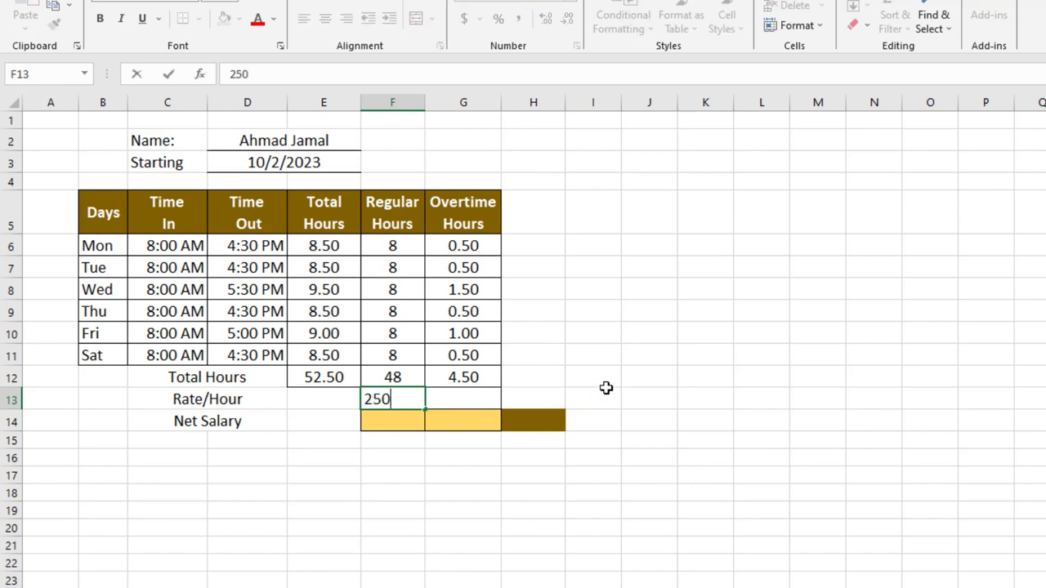
key("Return")
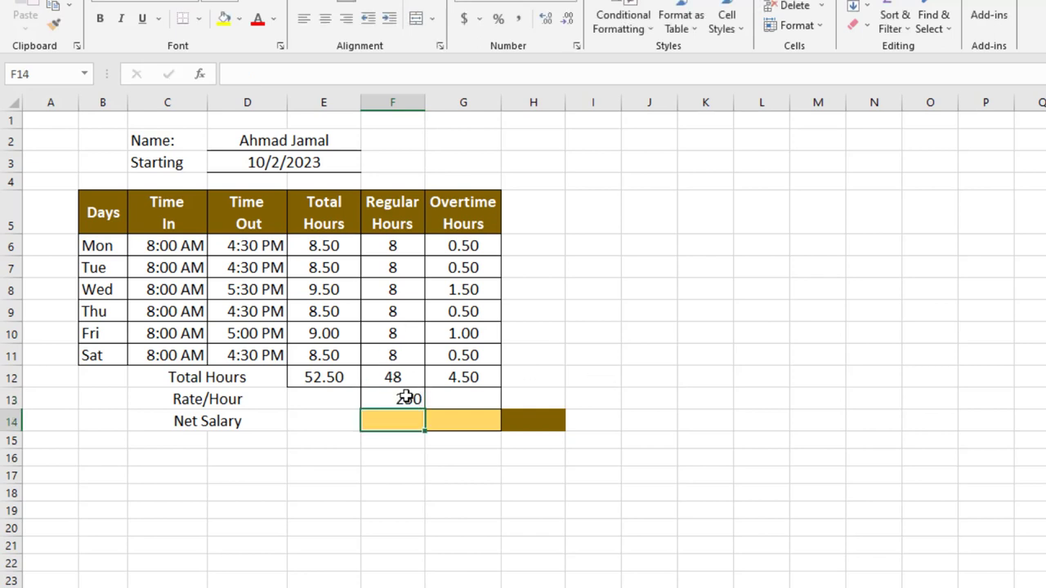
left_click(407, 397)
left_click(325, 17)
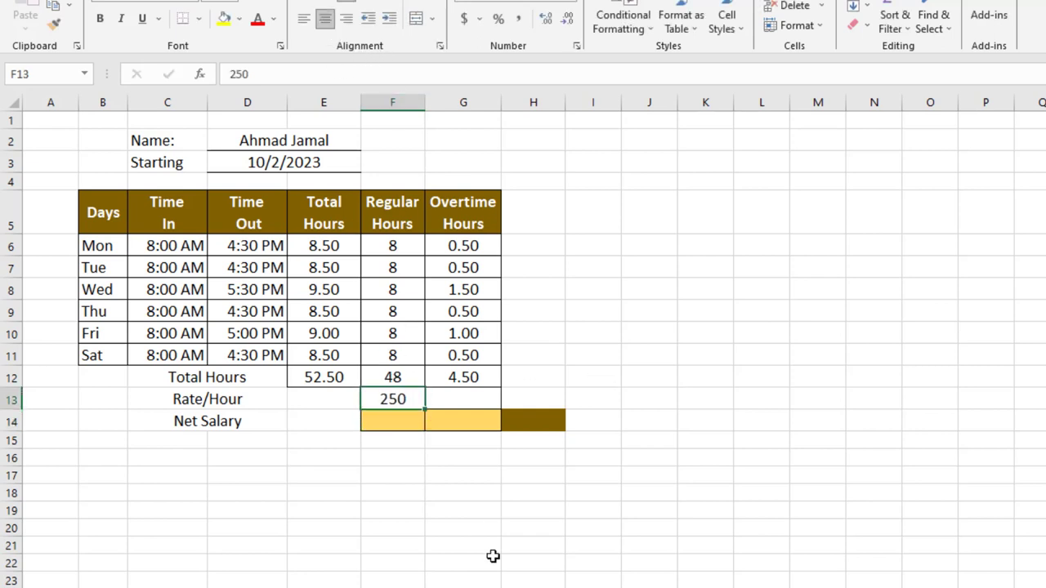
left_click(441, 473)
Step: Compute the regular net salary with =F13*F12 in F14, giving 12000, and centre it
left_click(394, 425)
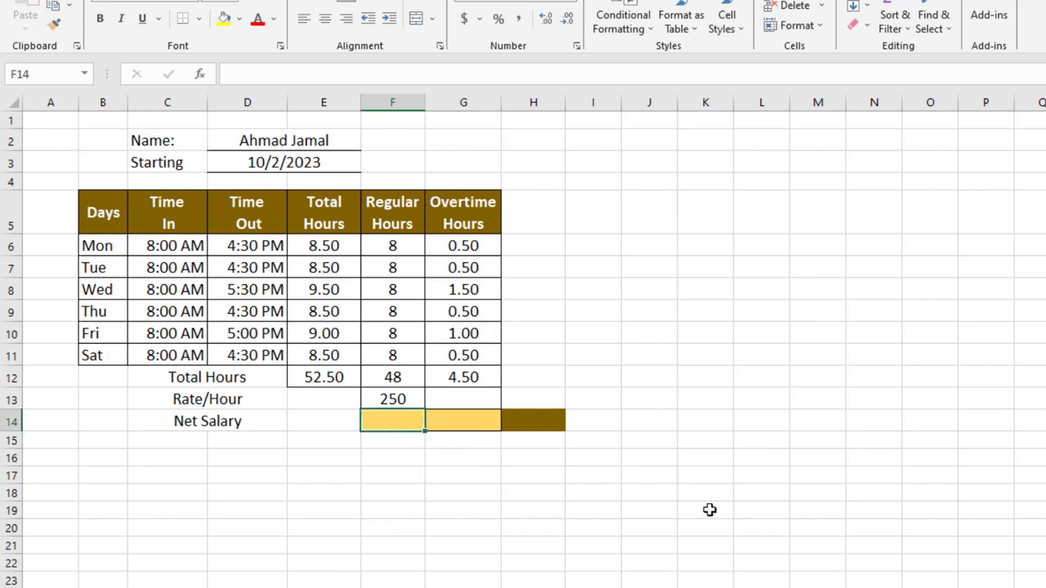
type("=")
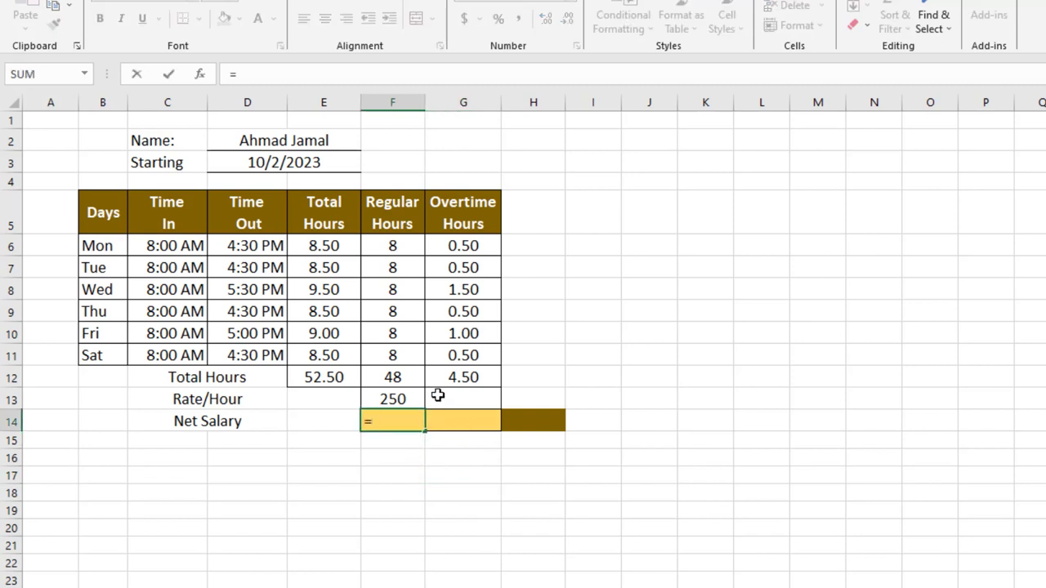
left_click(407, 399)
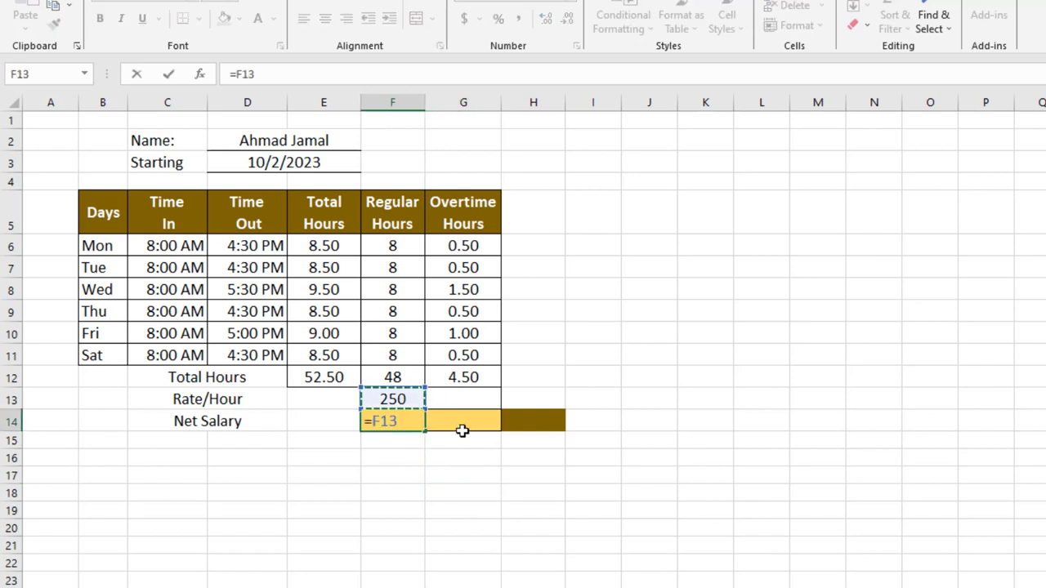
type("*")
left_click(381, 375)
key("Return")
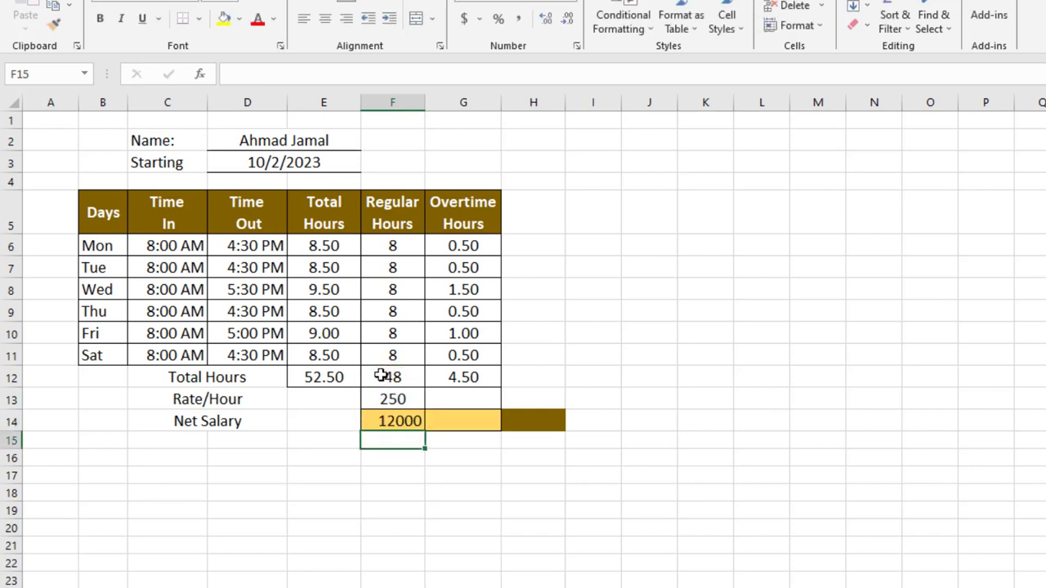
left_click(392, 421)
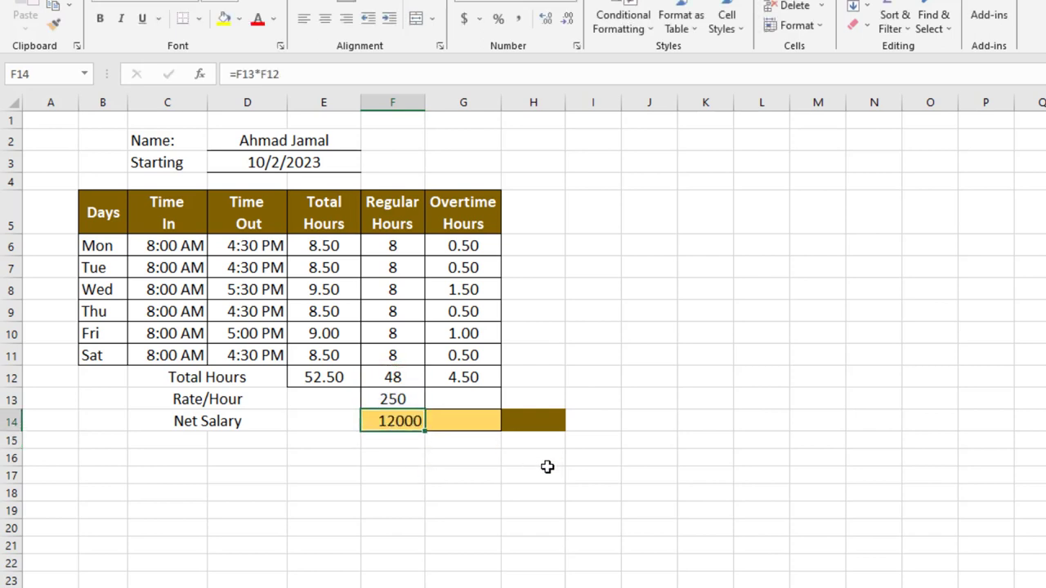
left_click(330, 16)
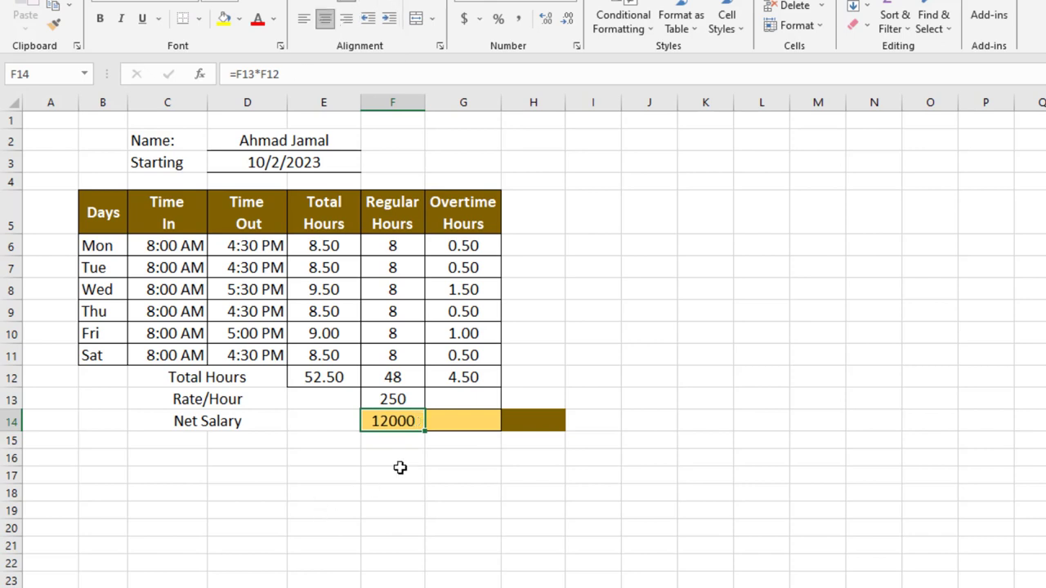
left_click(465, 400)
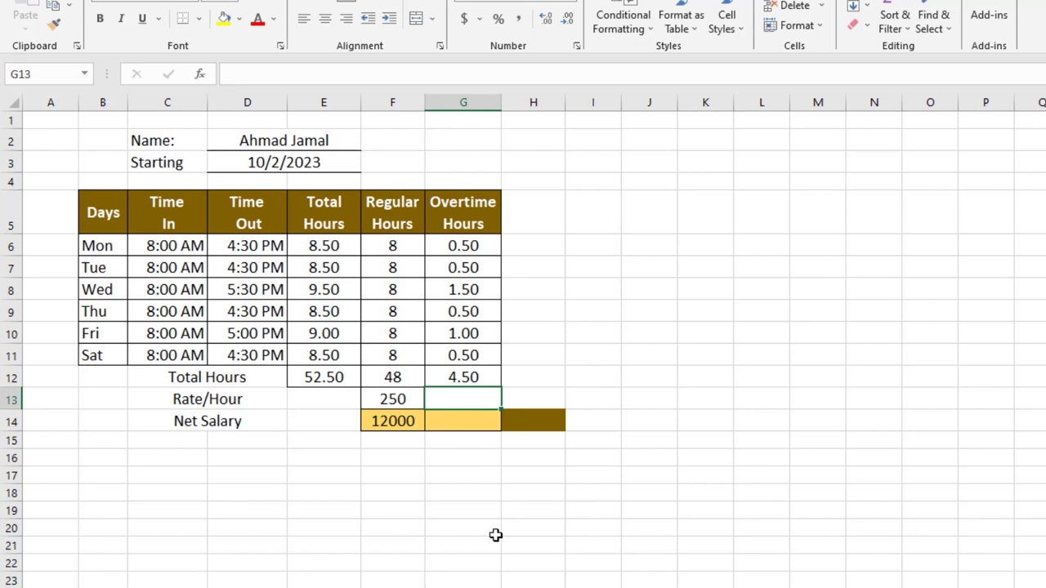
Step: Enter an overtime hourly rate of 300 in G13 and centre it
type("300")
key("Return")
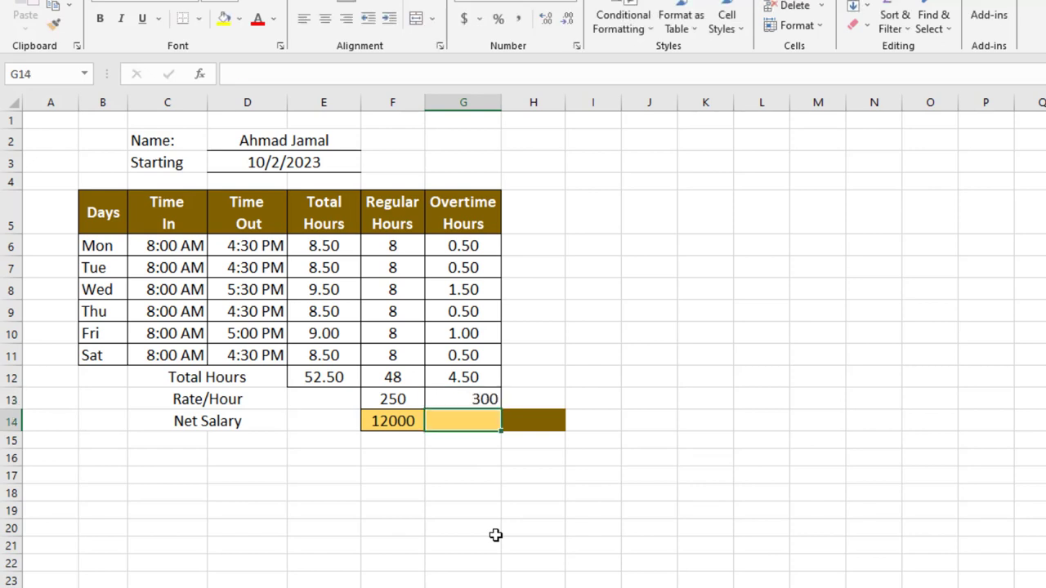
left_click(456, 400)
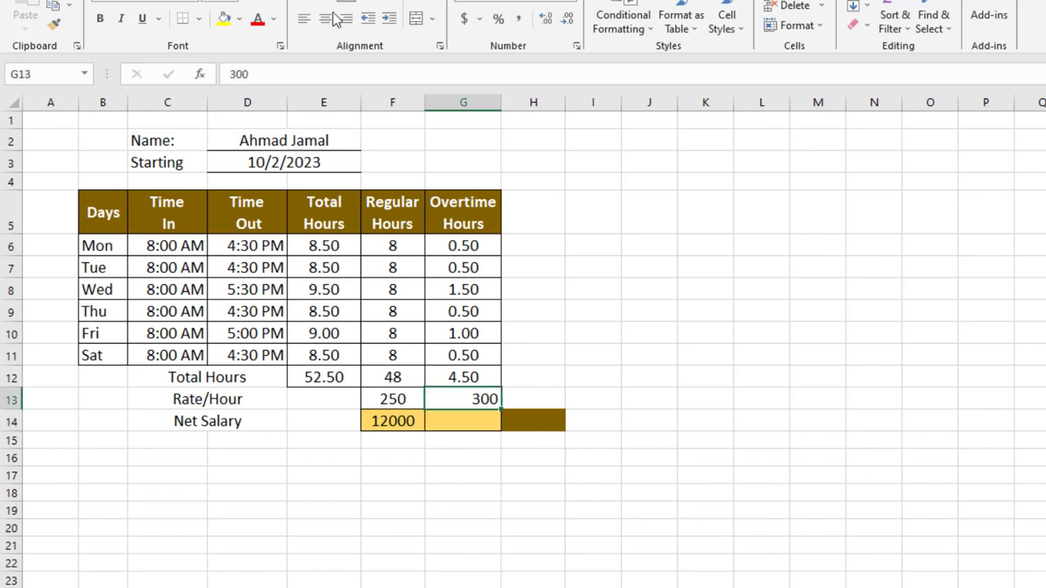
left_click(327, 18)
Step: Centre G14 and compute the overtime net salary with =G13*G12, giving 1350
left_click(446, 423)
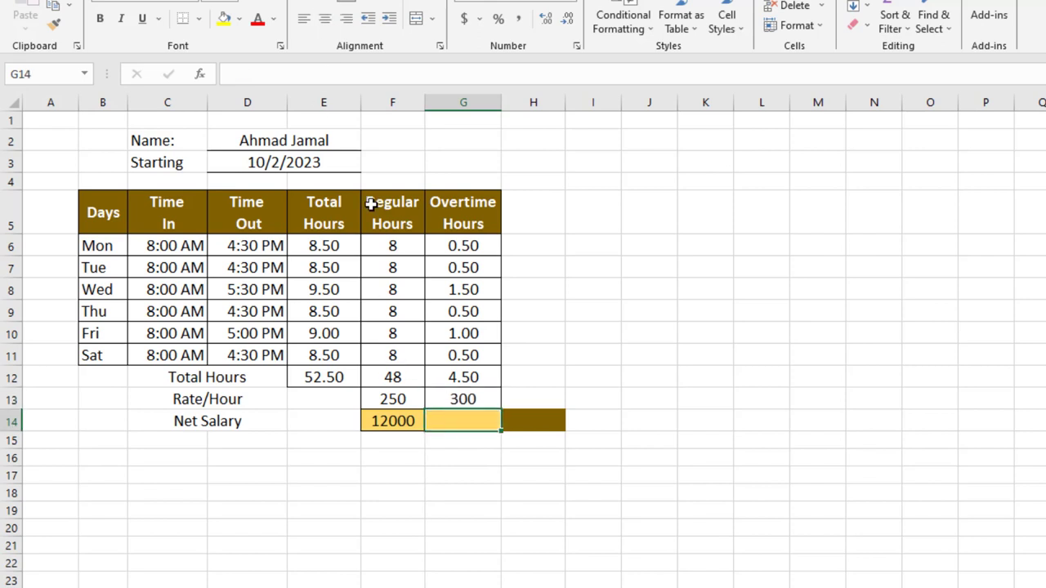
left_click(324, 18)
type("=")
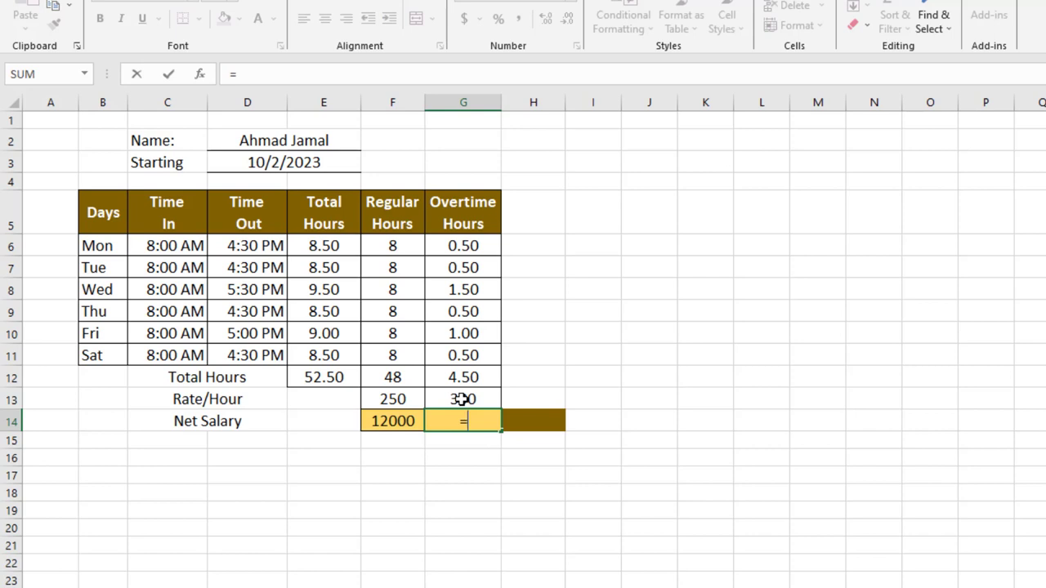
left_click(462, 399)
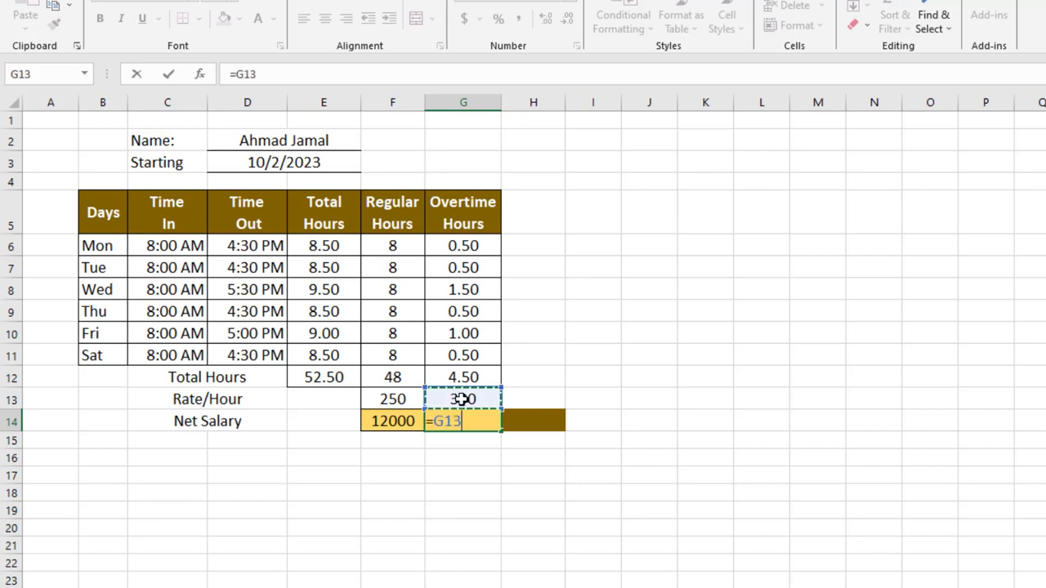
type("*")
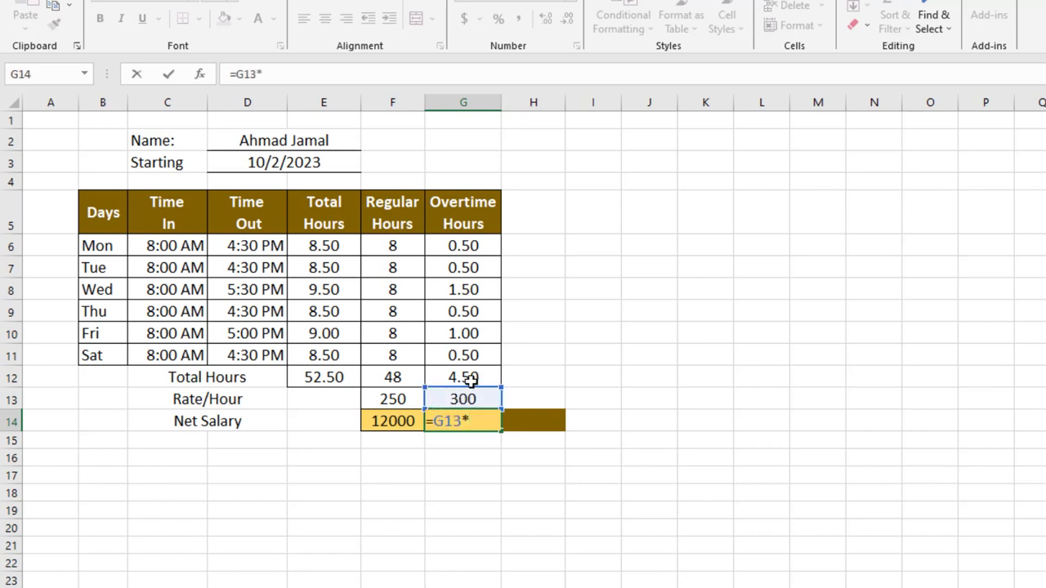
left_click(477, 378)
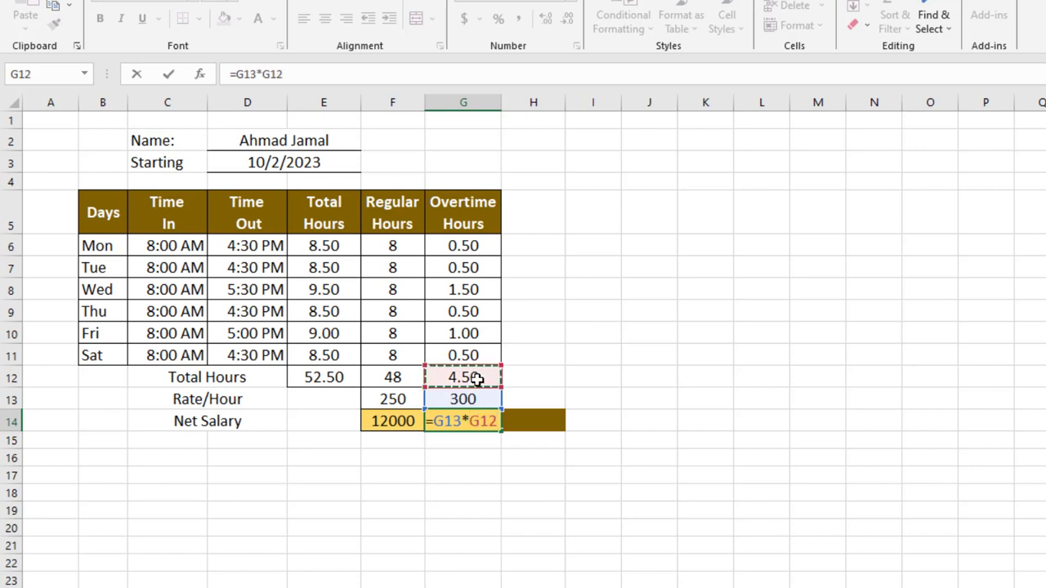
key("Return")
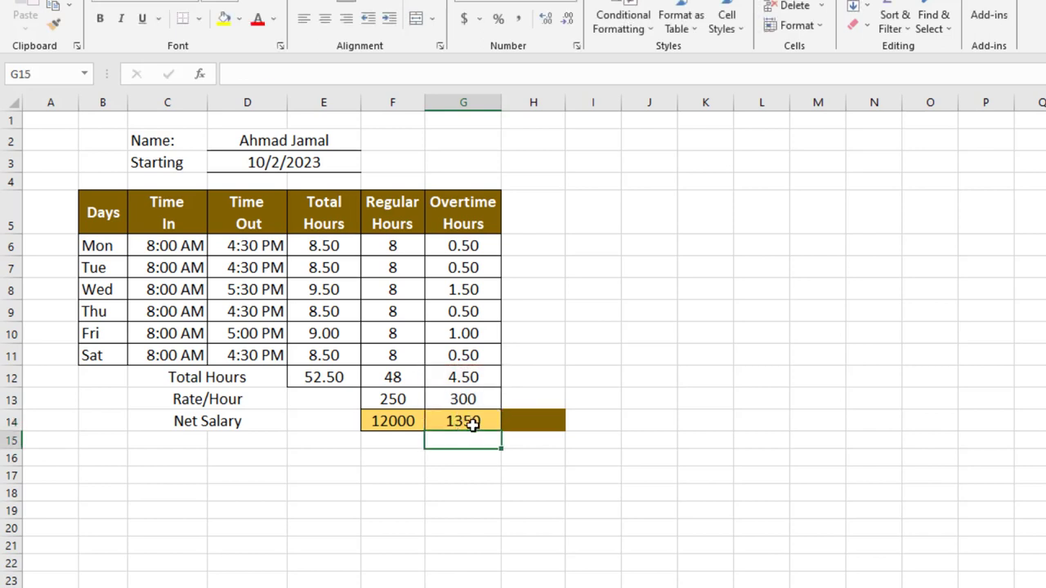
left_click(532, 425)
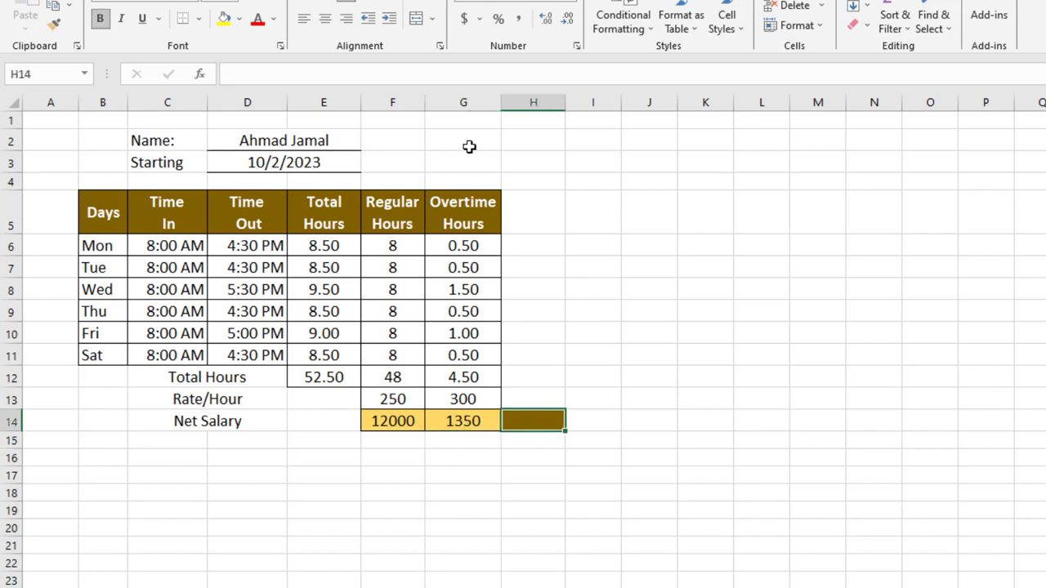
Step: Enter =F14+G14 in H14 for a combined net salary of 13350 and centre it
type("=")
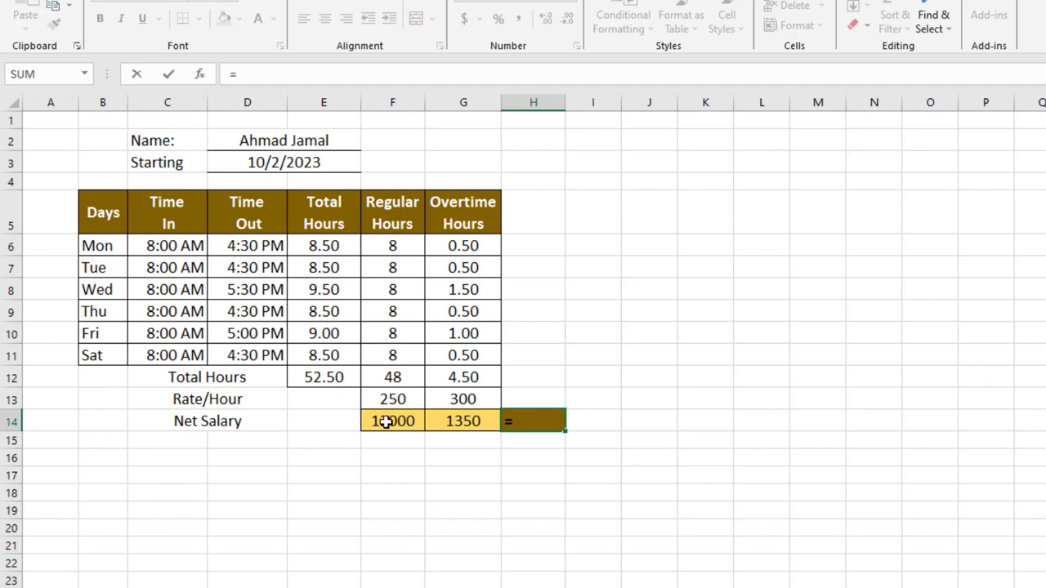
left_click(387, 421)
type("+")
left_click(452, 418)
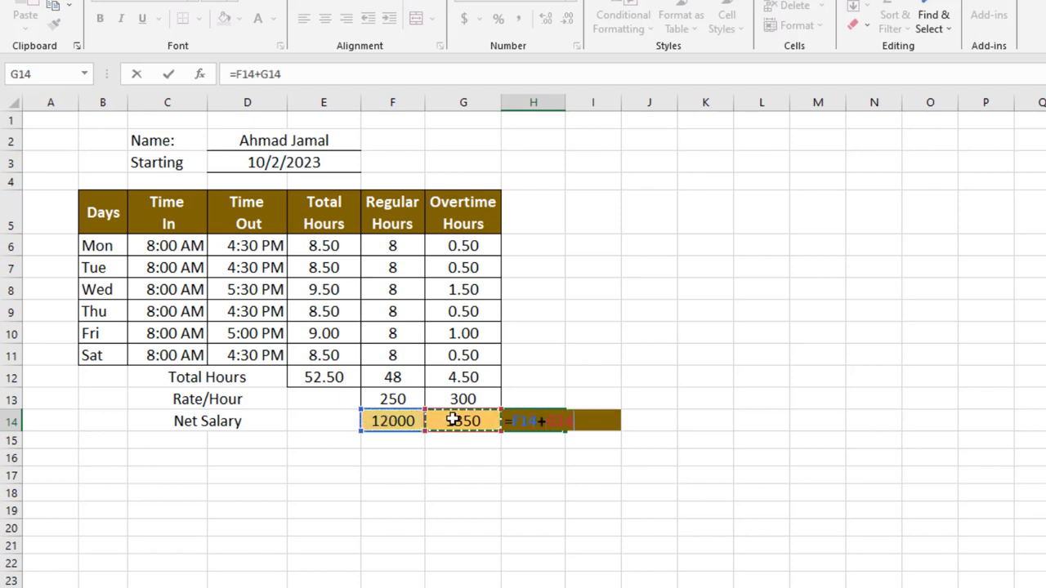
key("Return")
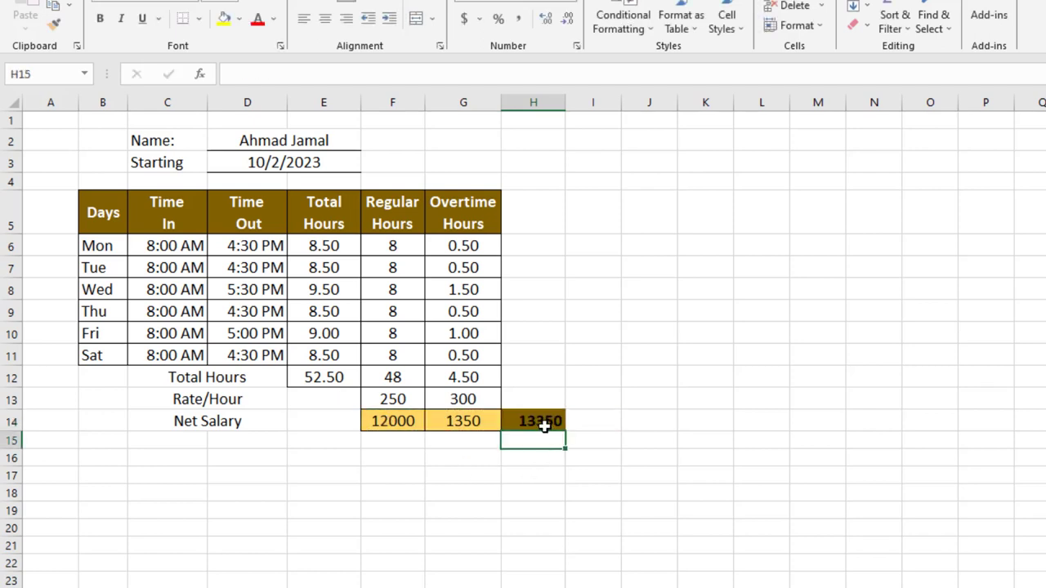
left_click(549, 422)
left_click(325, 18)
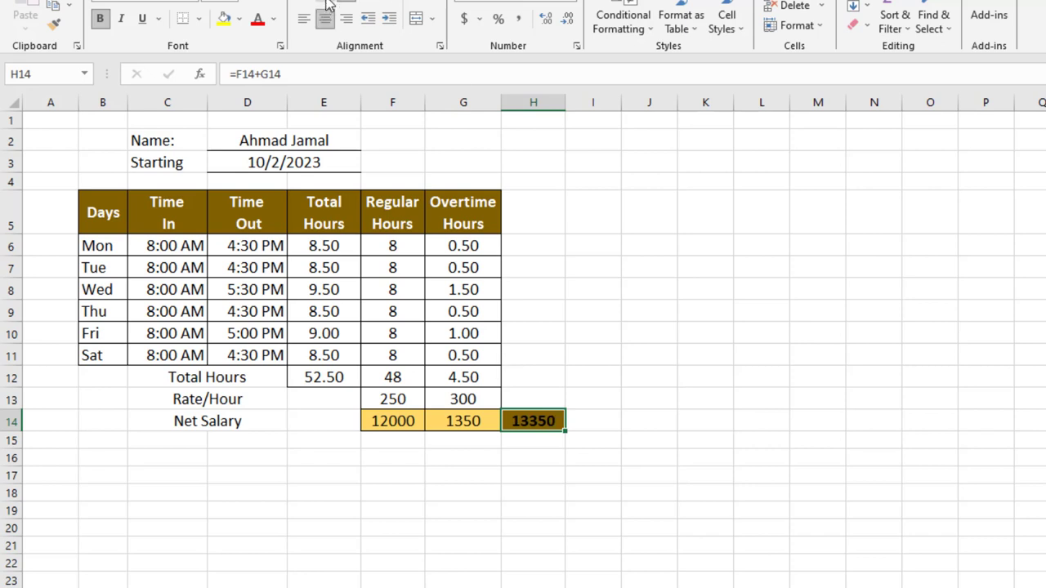
left_click(409, 476)
left_click(548, 420)
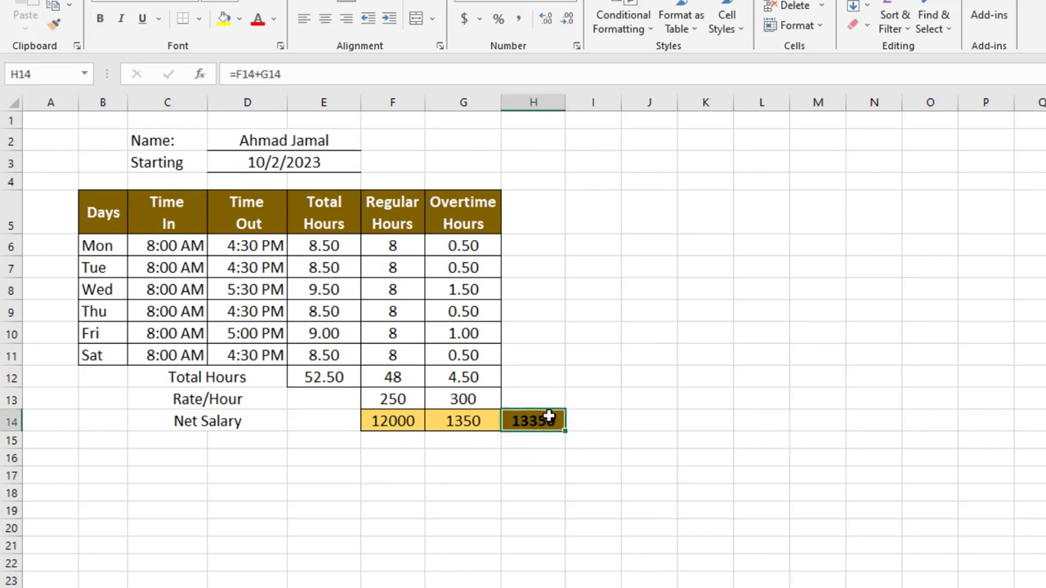